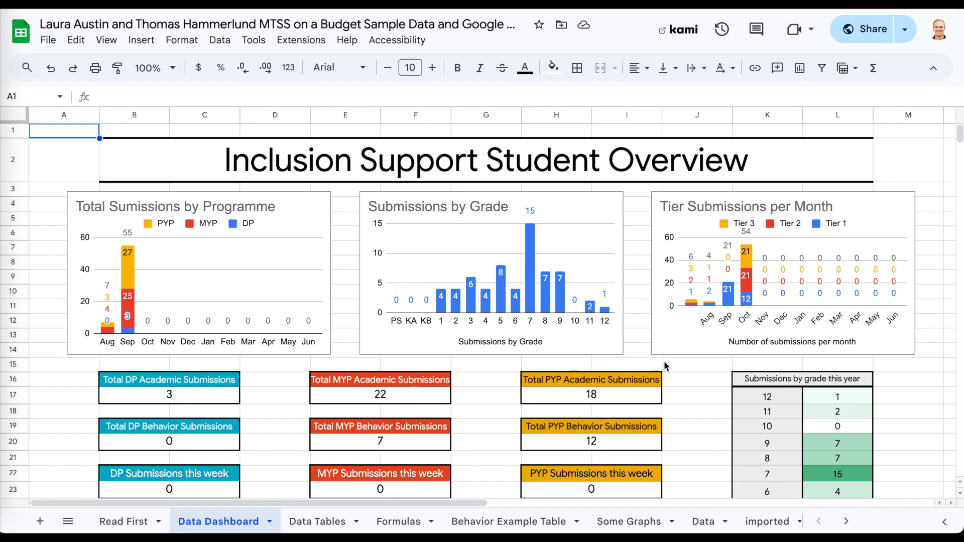
Switch to the Data sheet and inspect its Timestamp header, first timestamp and first email address.
left_click(766, 521)
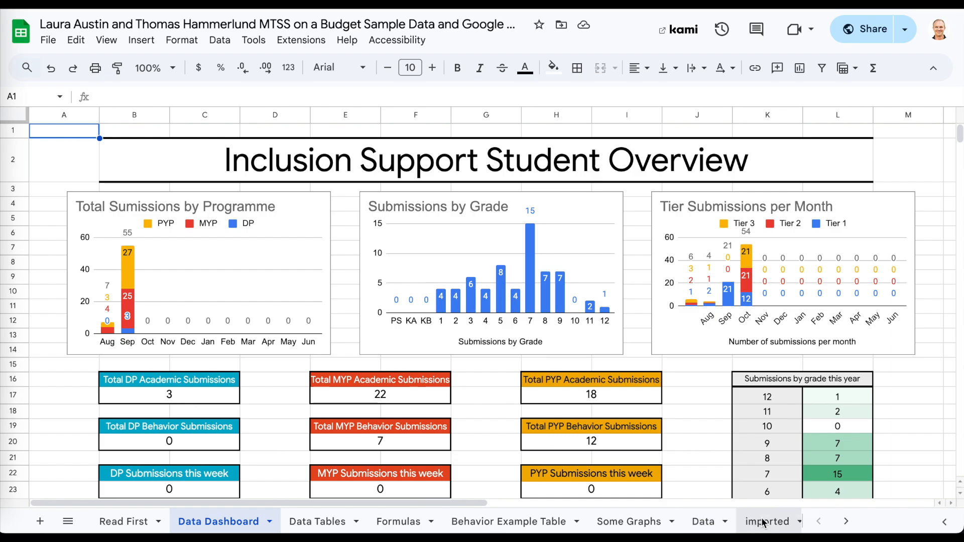
left_click(701, 524)
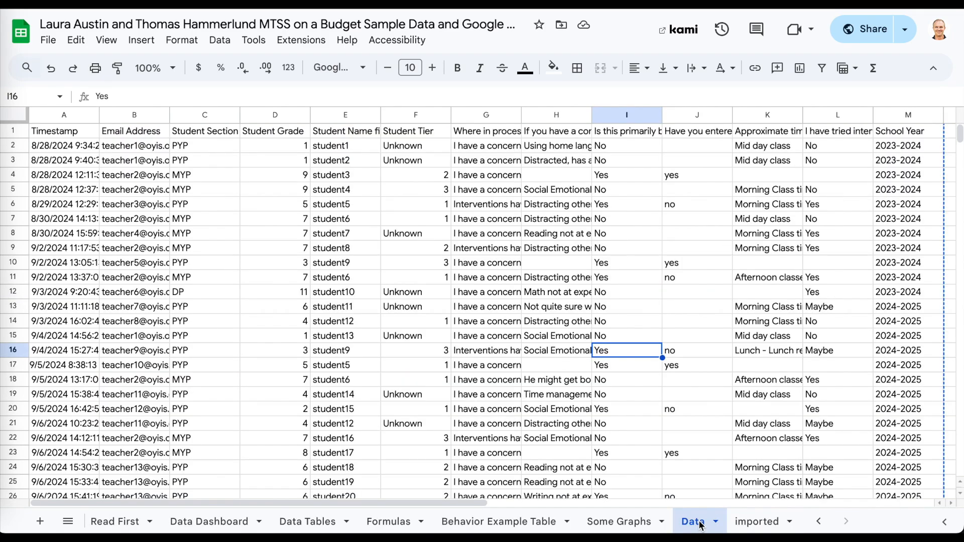
left_click(115, 145)
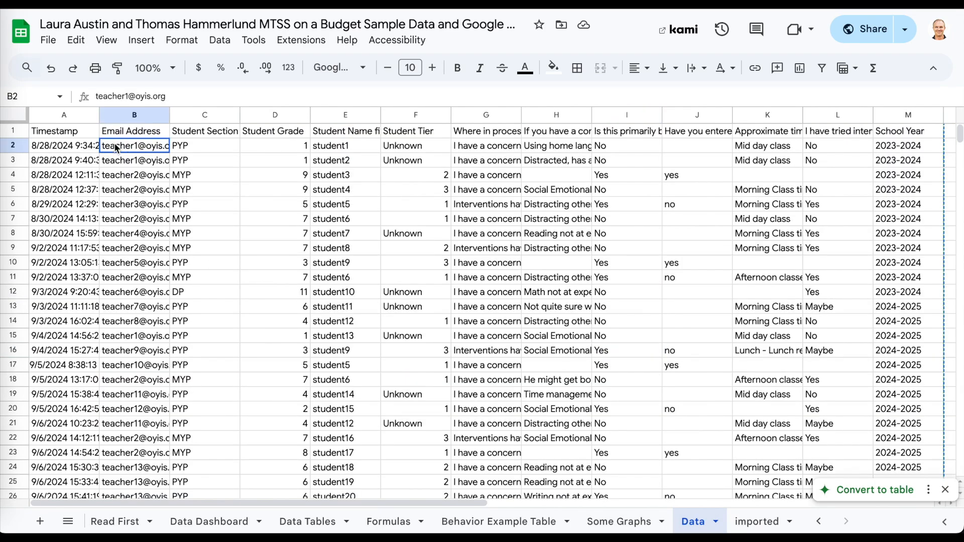
left_click(68, 133)
left_click(69, 145)
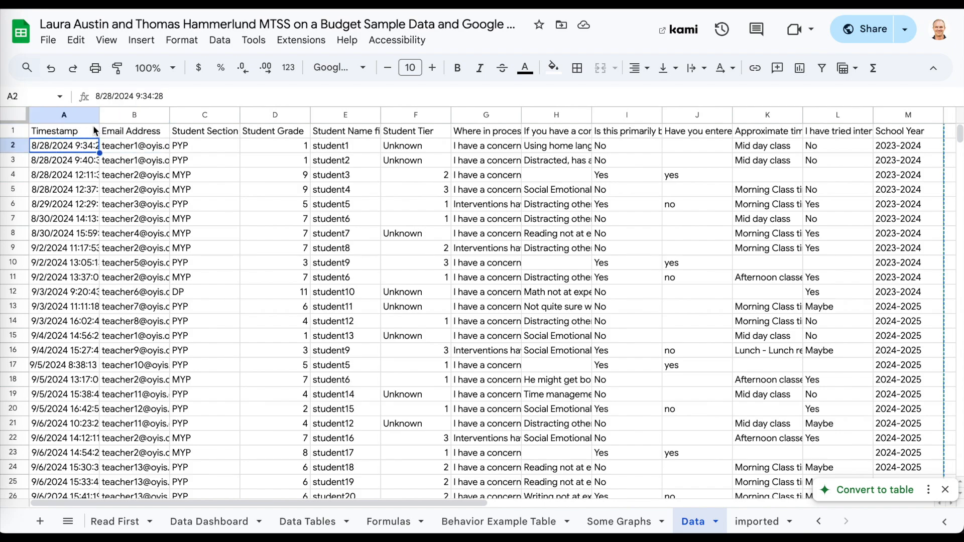
left_click(82, 134)
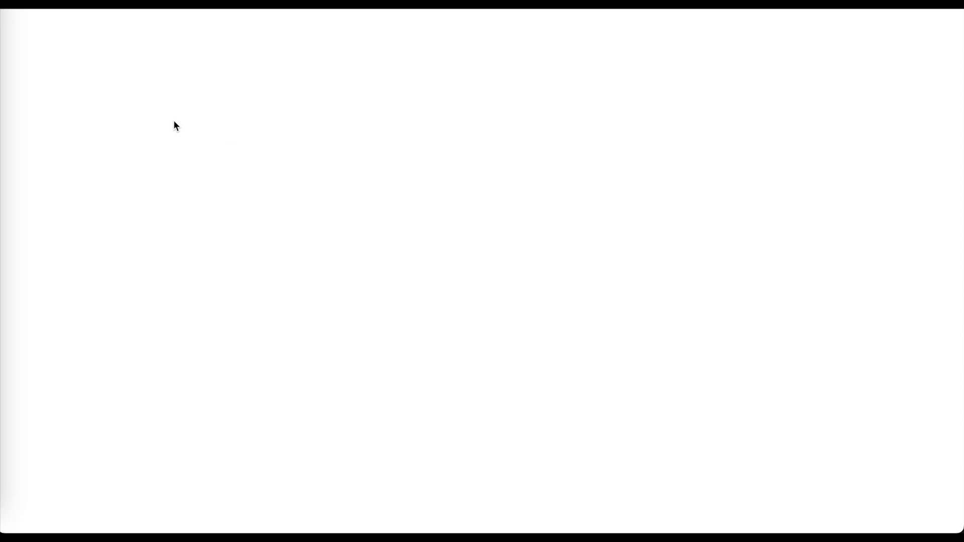
Start an =IMPORTRANGE( formula in cell A1 of the Responses sheet.
double_click(68, 134)
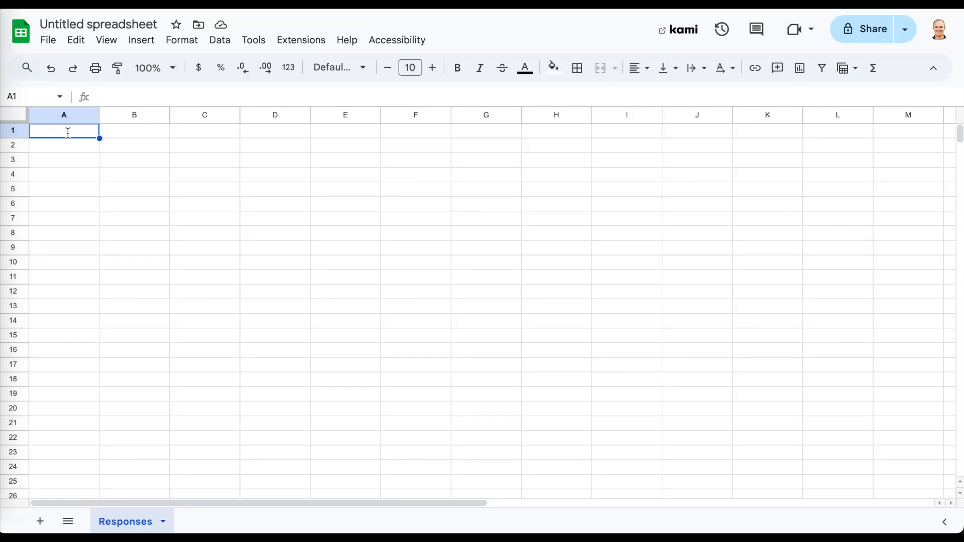
type("=")
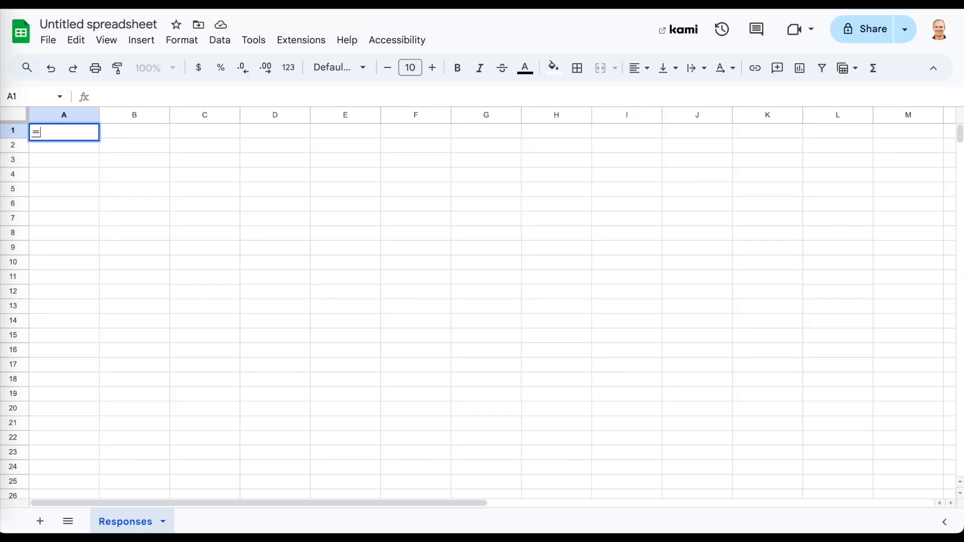
key("Escape")
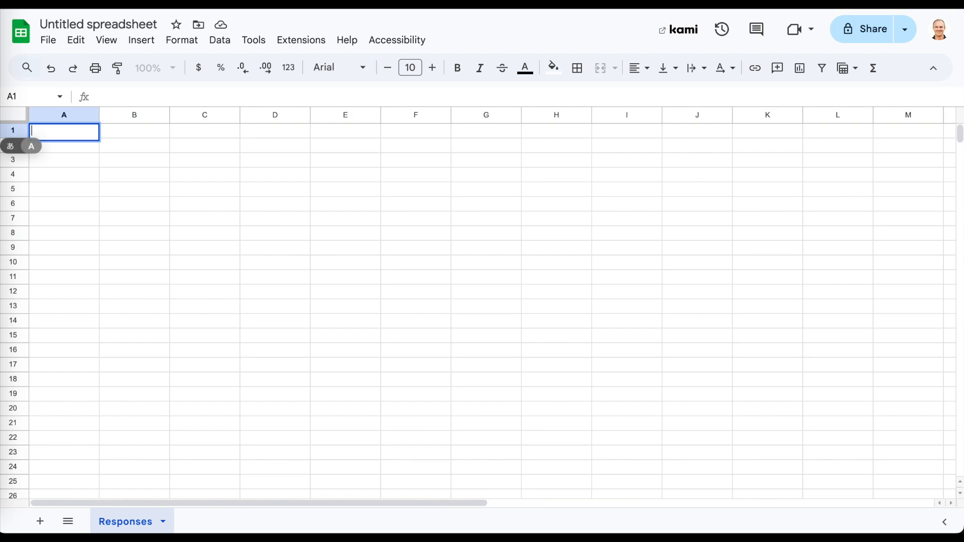
type("IM")
key("BackSpace")
key("BackSpace")
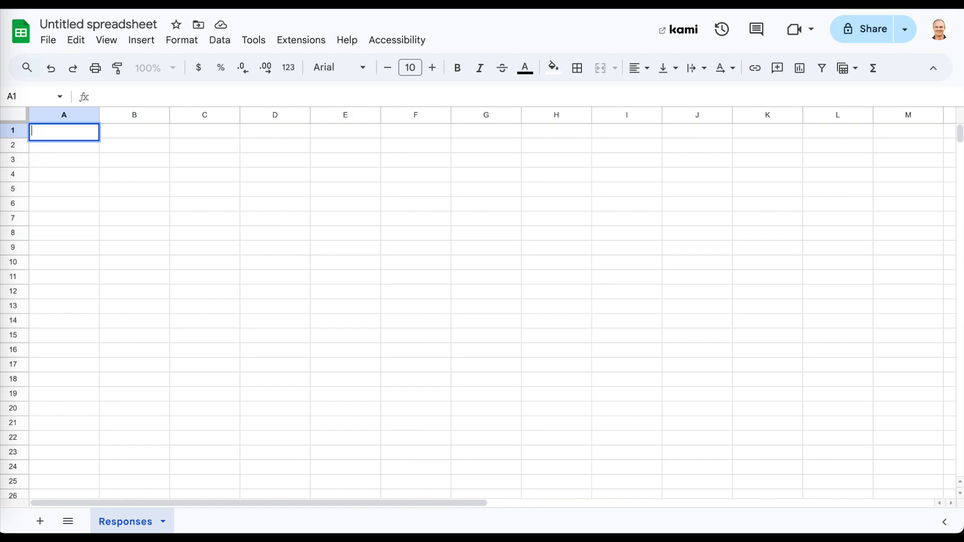
type("=IMPORT")
key("Tab")
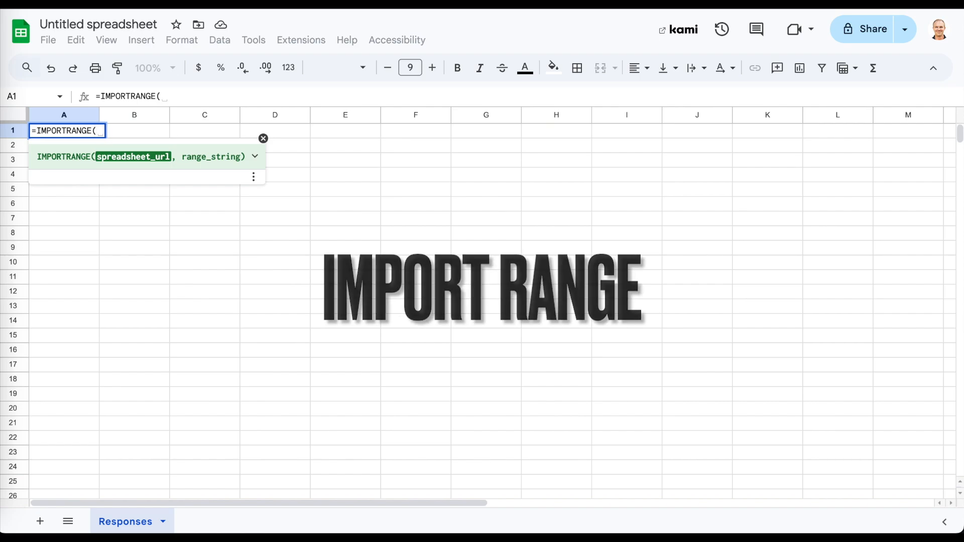
type("A")
key("BackSpace")
Expand the IMPORTRANGE help and review the example URL and World Cup!A1:D21 range arguments.
left_click(255, 156)
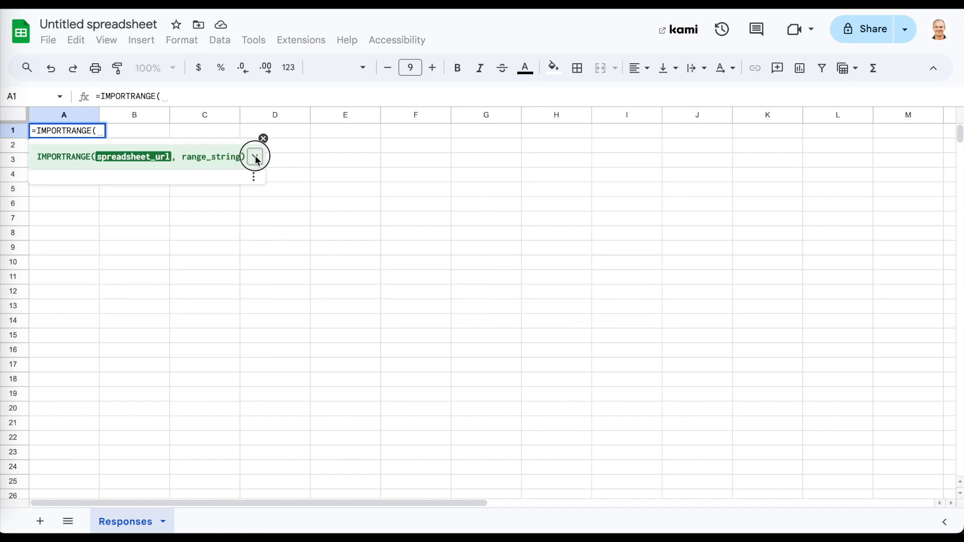
left_click_drag(99, 197, 150, 235)
left_click_drag(137, 230, 101, 193)
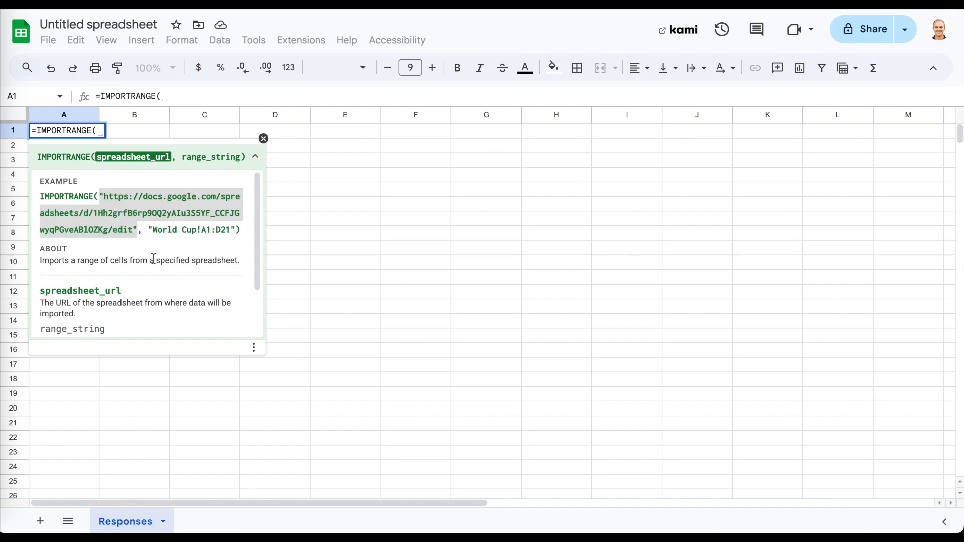
left_click(150, 232)
left_click_drag(148, 231, 235, 232)
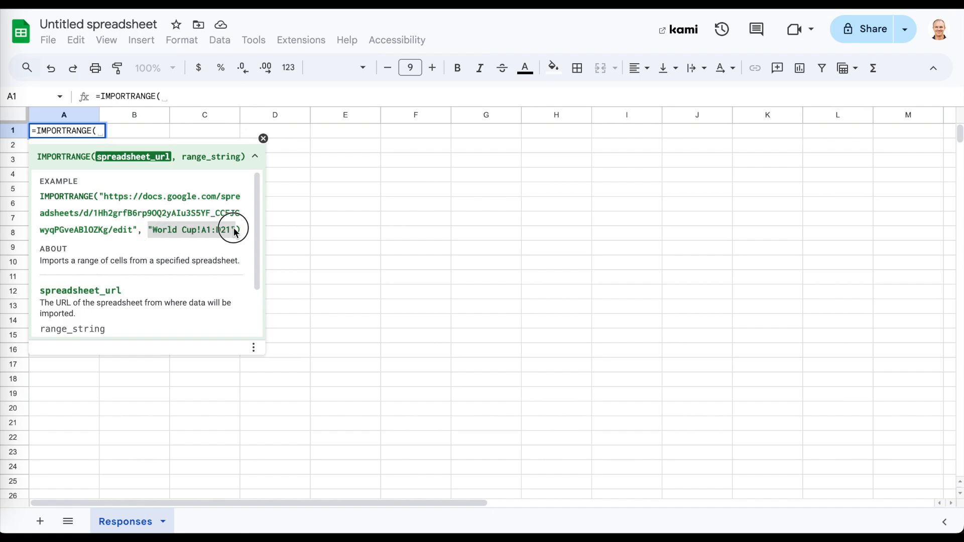
left_click(231, 276)
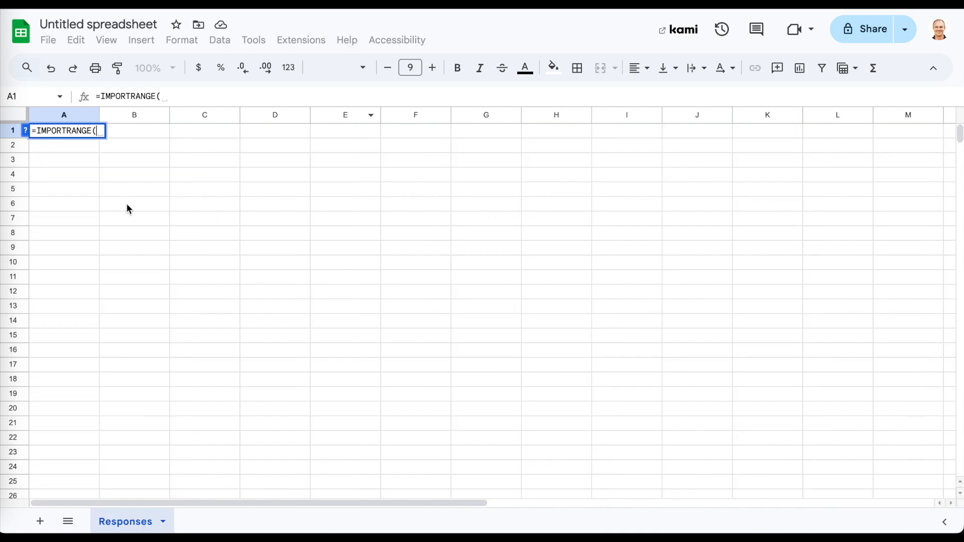
Paste the quoted source spreadsheet URL, begin the "Data!" range argument and close the parenthesis.
type("\"")
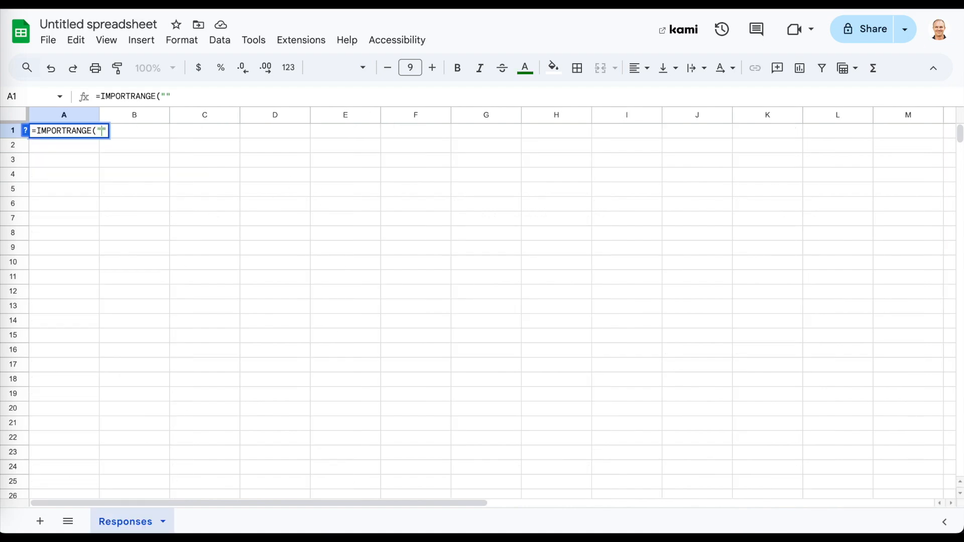
type(",\"\"")
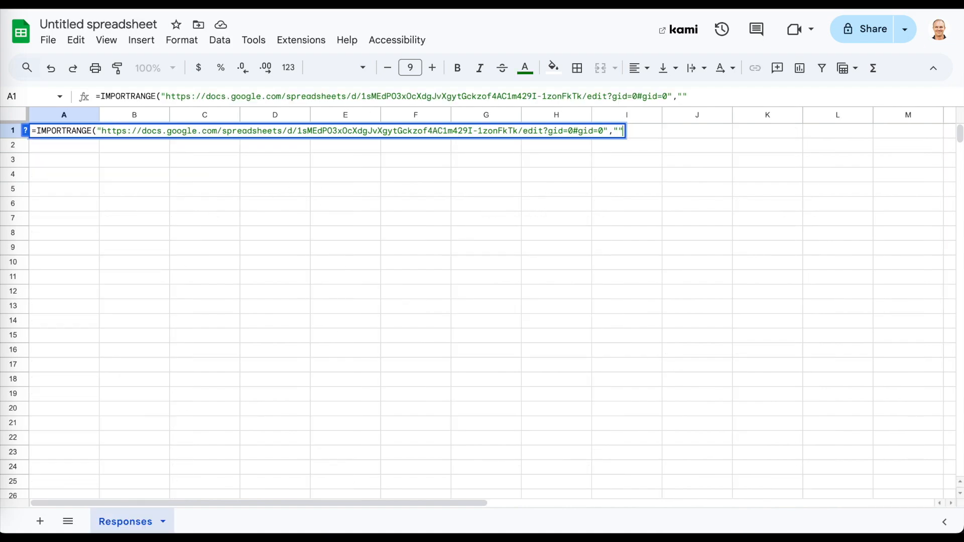
type("Data!")
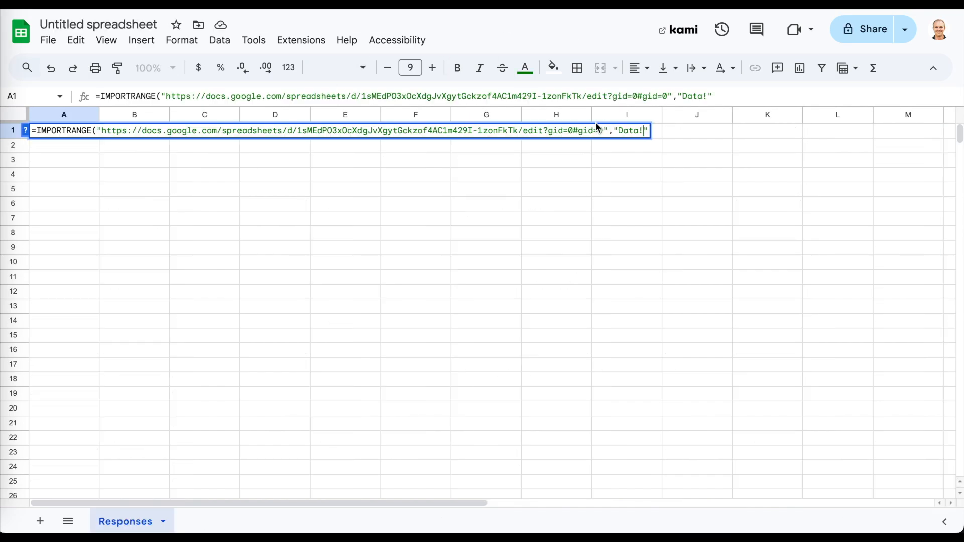
key("Right")
type(")")
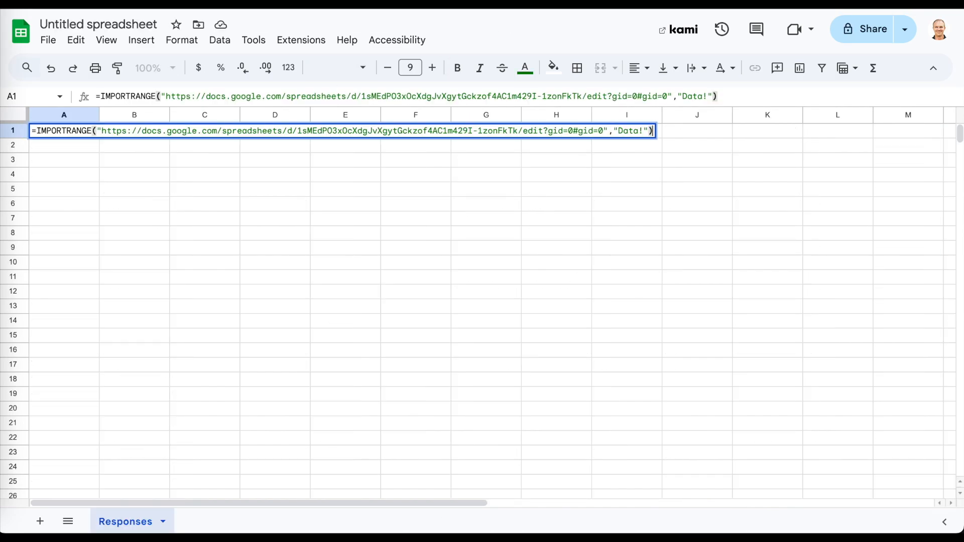
left_click(25, 131)
left_click_drag(136, 236, 248, 231)
left_click(236, 232)
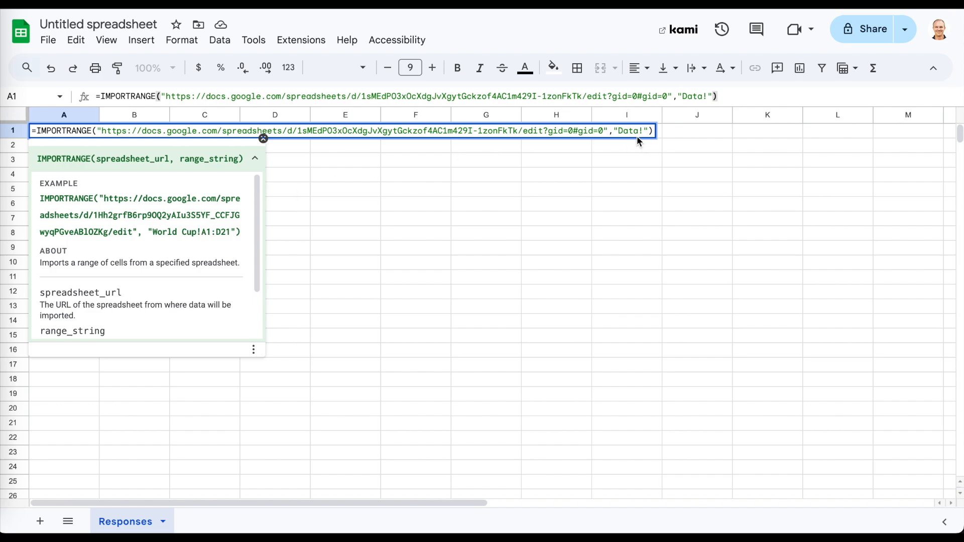
left_click_drag(155, 232, 203, 235)
Complete the range as Data!A1:T and commit the IMPORTRANGE formula.
left_click(647, 131)
type("Q")
key("BackSpace")
type("A1:")
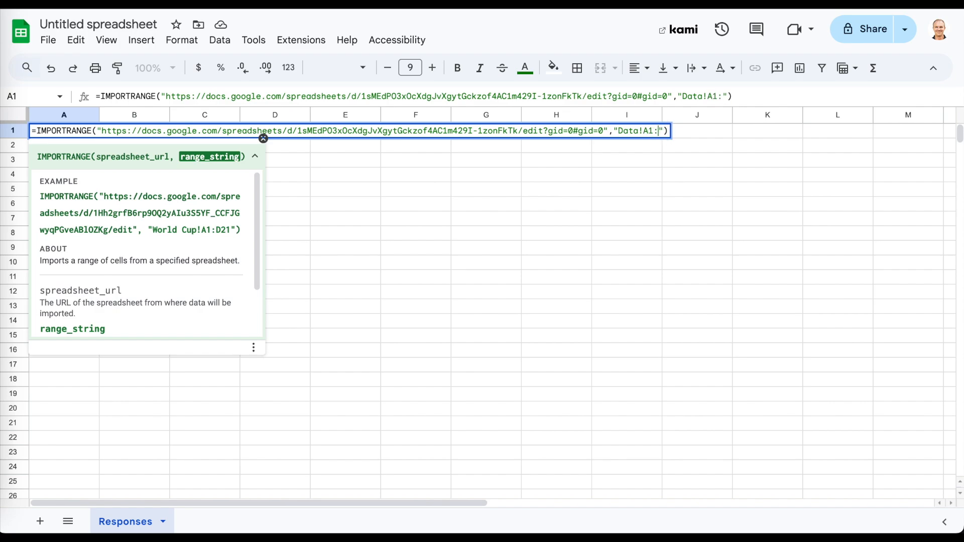
type("t")
key("BackSpace")
type("T")
key("Return")
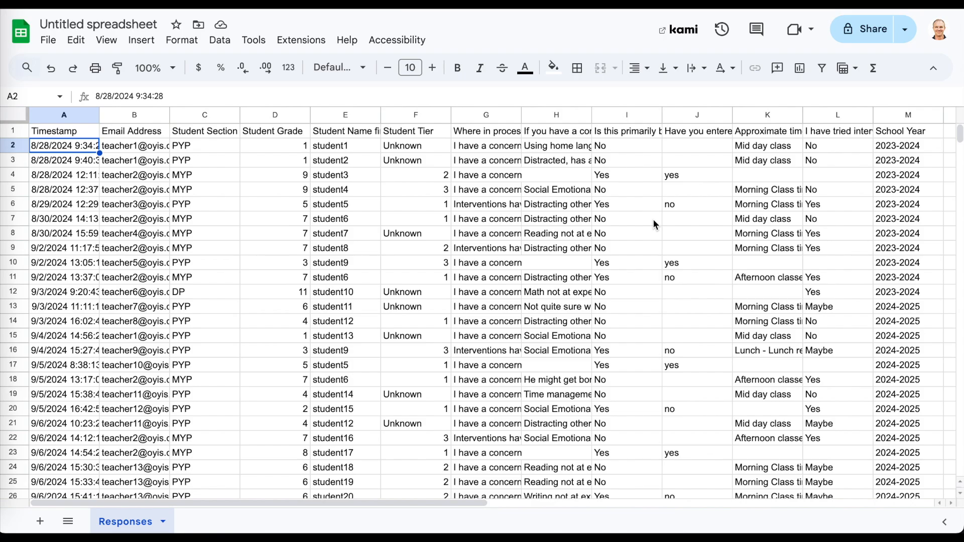
scroll(465, 280, "down", 15)
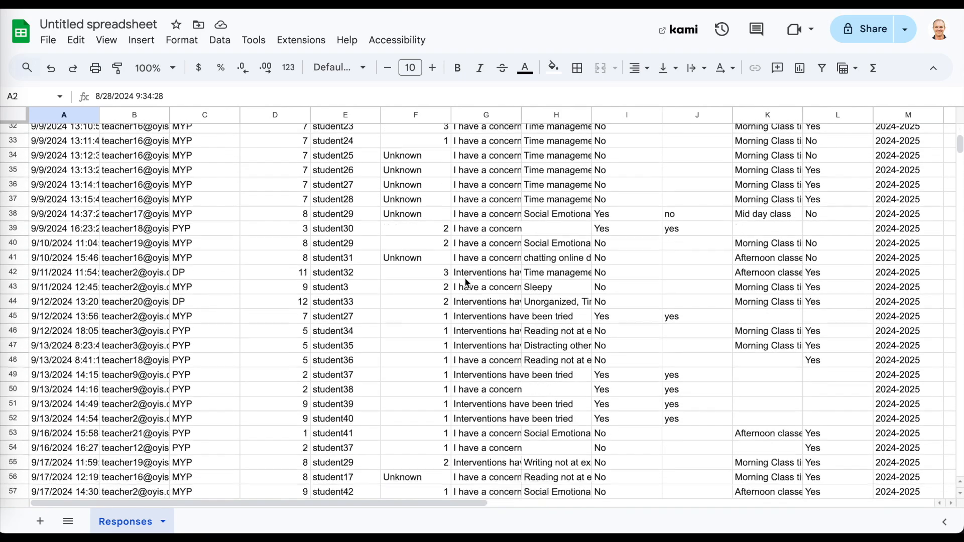
scroll(465, 279, "up", 15)
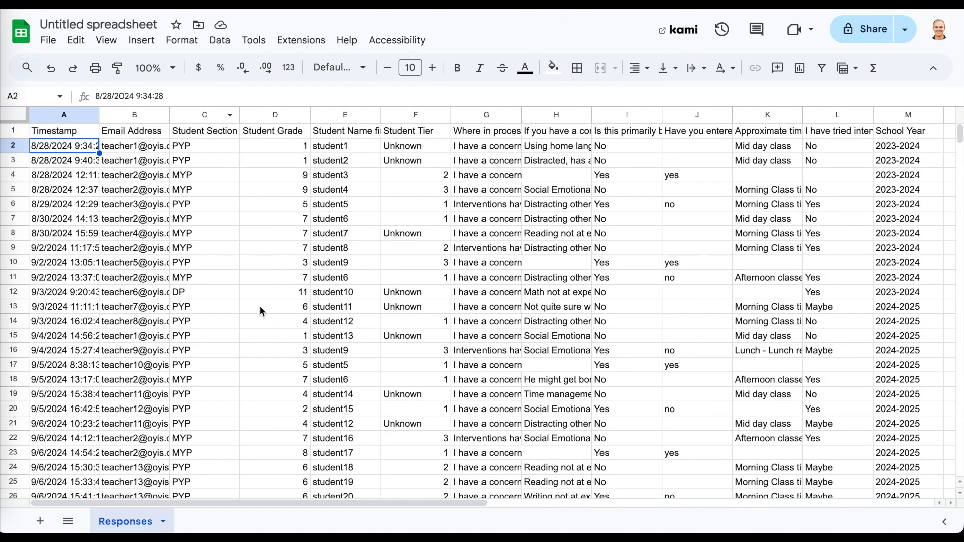
left_click(161, 209)
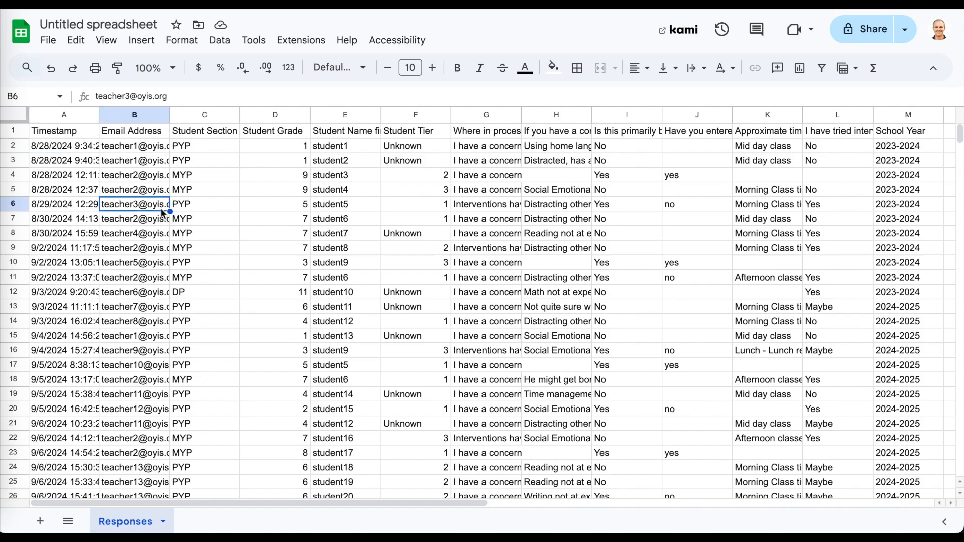
key("Delete")
key("super+z")
key("Delete")
key("super+z")
key("Delete")
key("super+z")
key("Right")
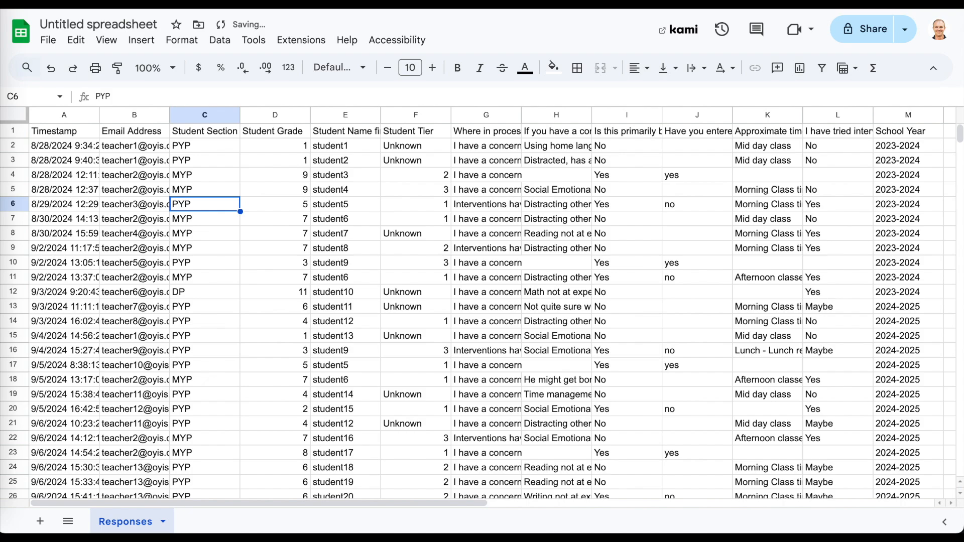
key("Right")
key("Delete")
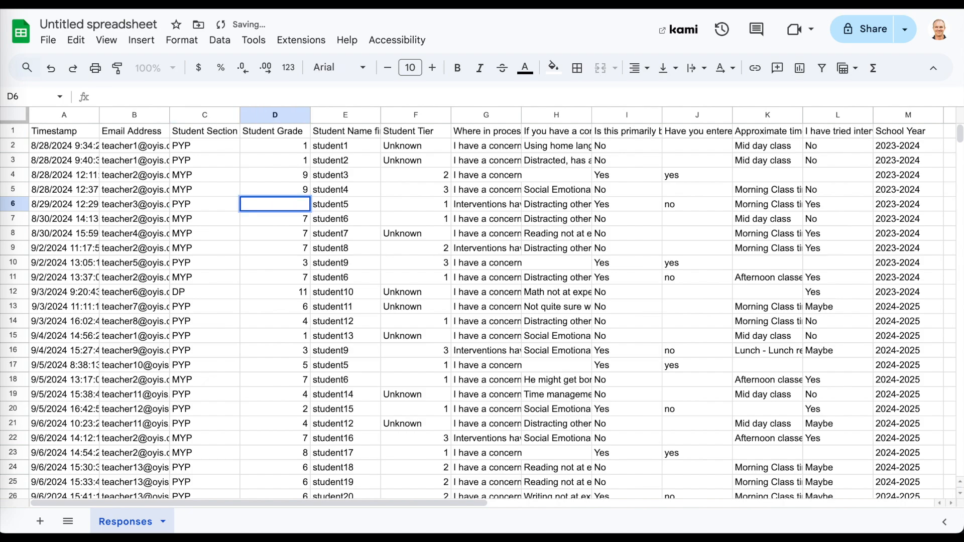
type("5")
key("Return")
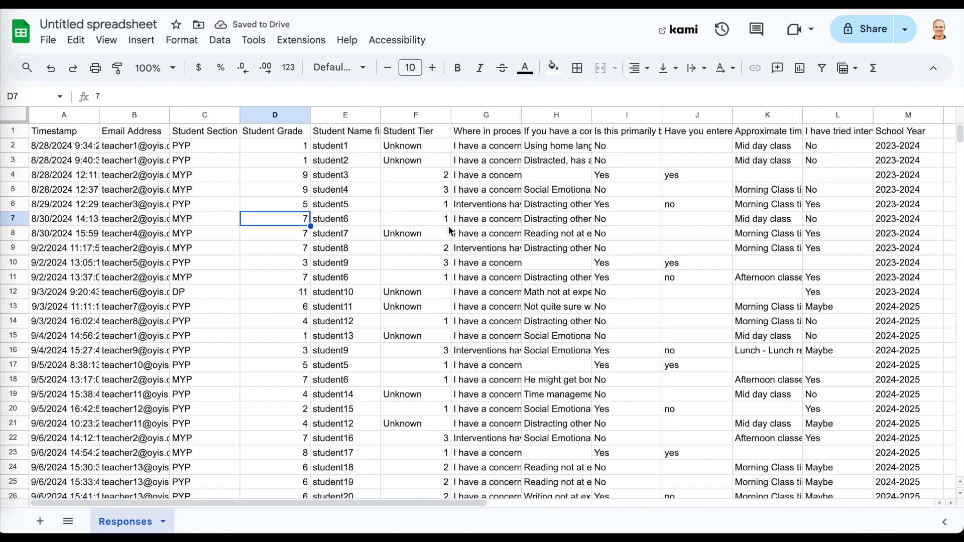
left_click(41, 525)
Rename Sheet2 to 'FILTER PYP' and start editing its cell A1.
double_click(213, 524)
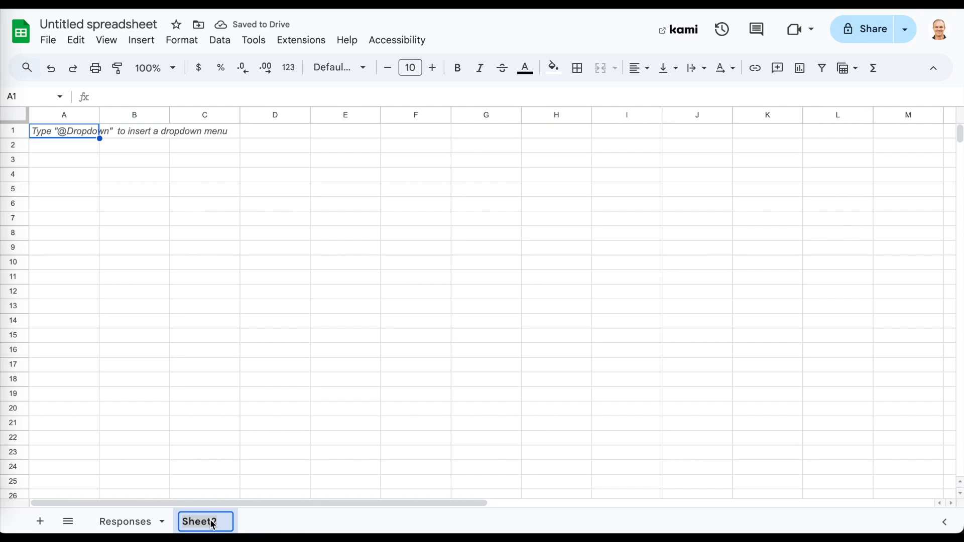
type("FILTER")
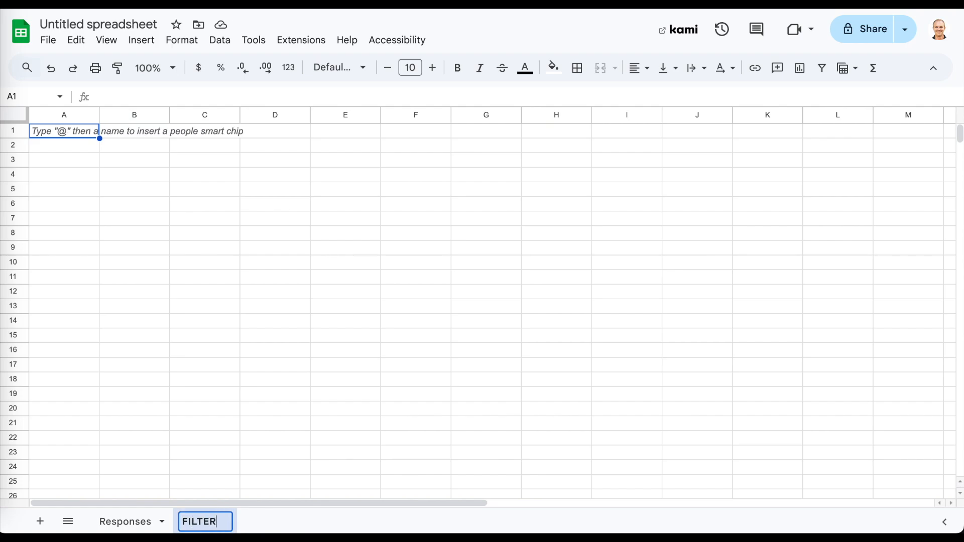
left_click(248, 397)
left_click(213, 525)
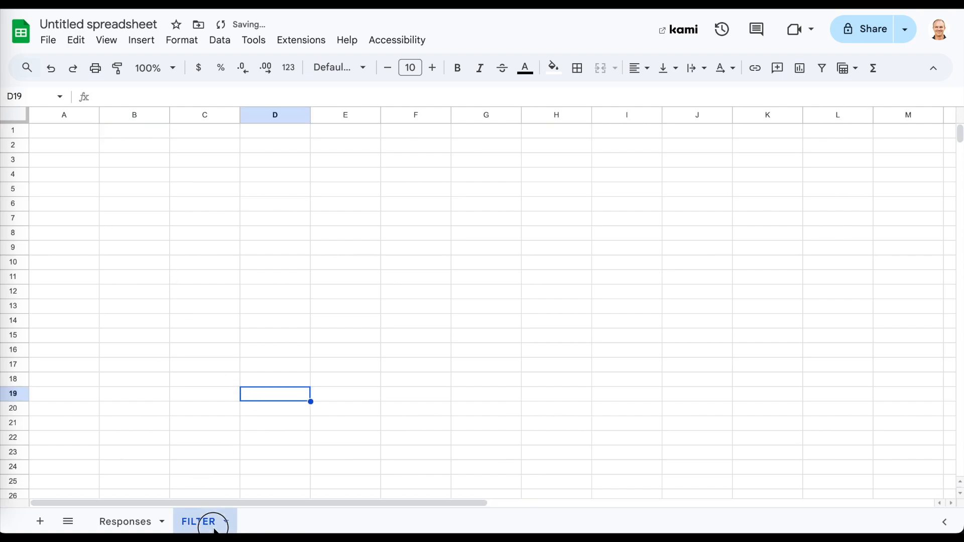
double_click(213, 524)
type("PYP")
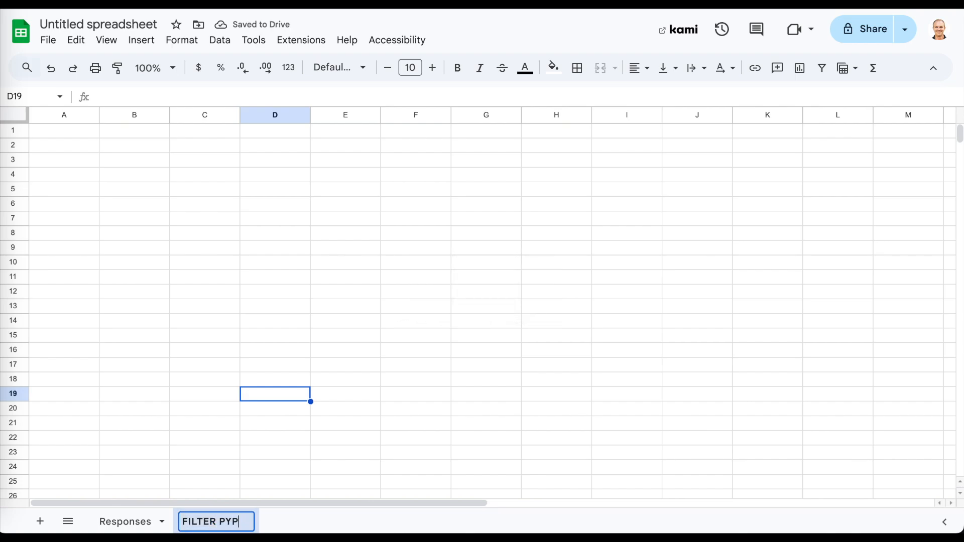
left_click(241, 320)
left_click(50, 132)
double_click(49, 133)
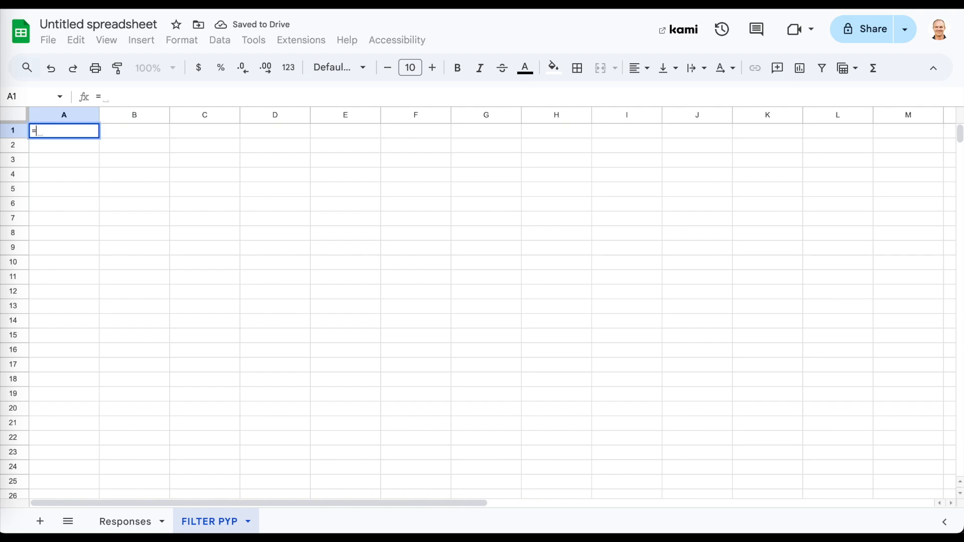
Begin =FILTER(A1:T, in A1, checking the help's example condition and the PYP values in column C.
type("FILTER(")
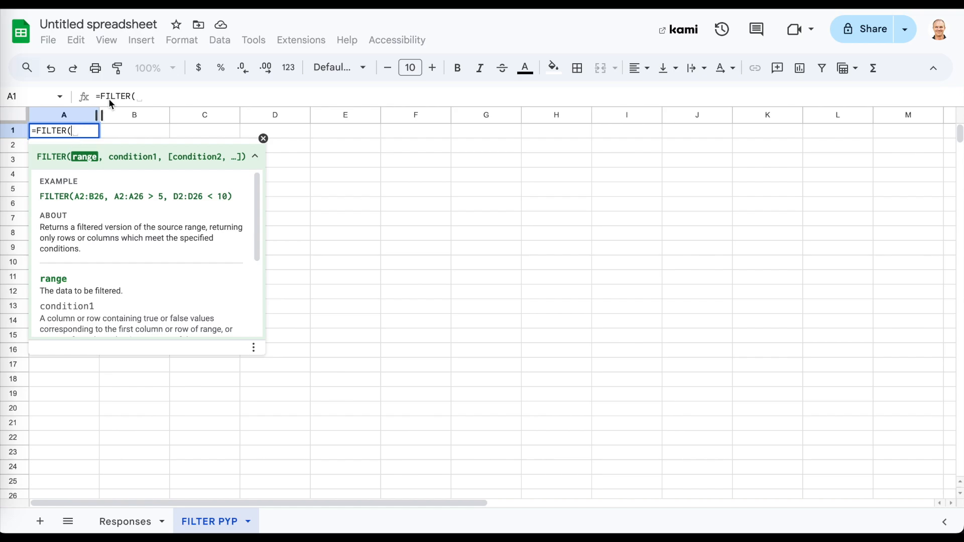
type("A1:")
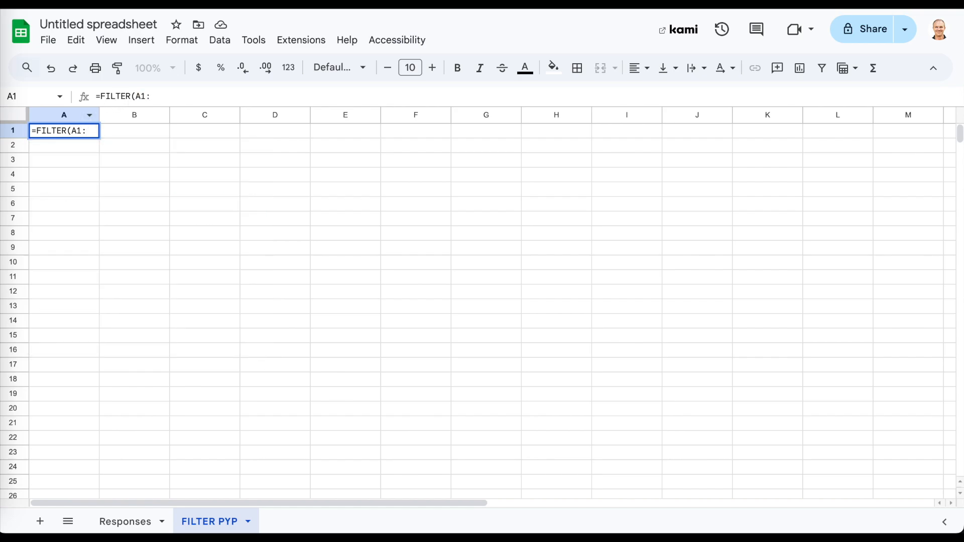
type("T")
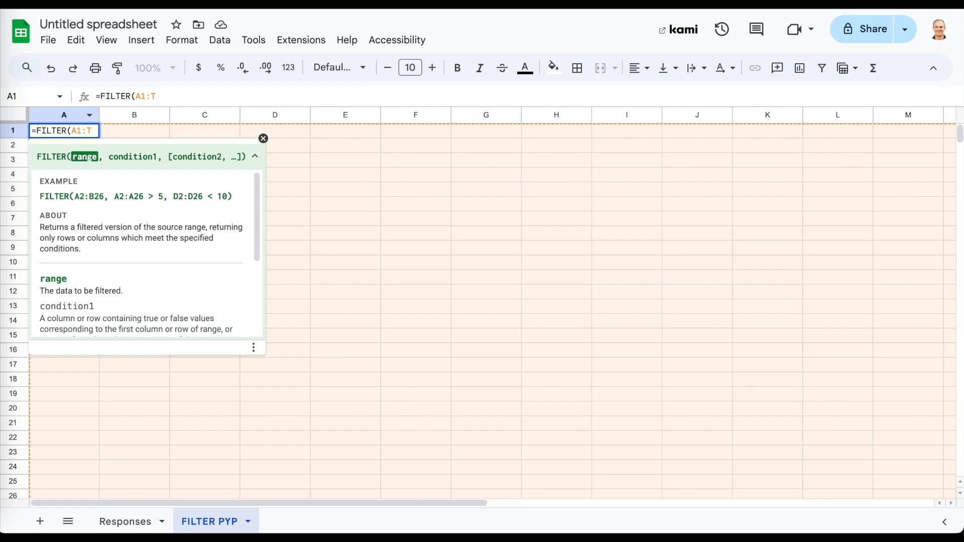
type(",")
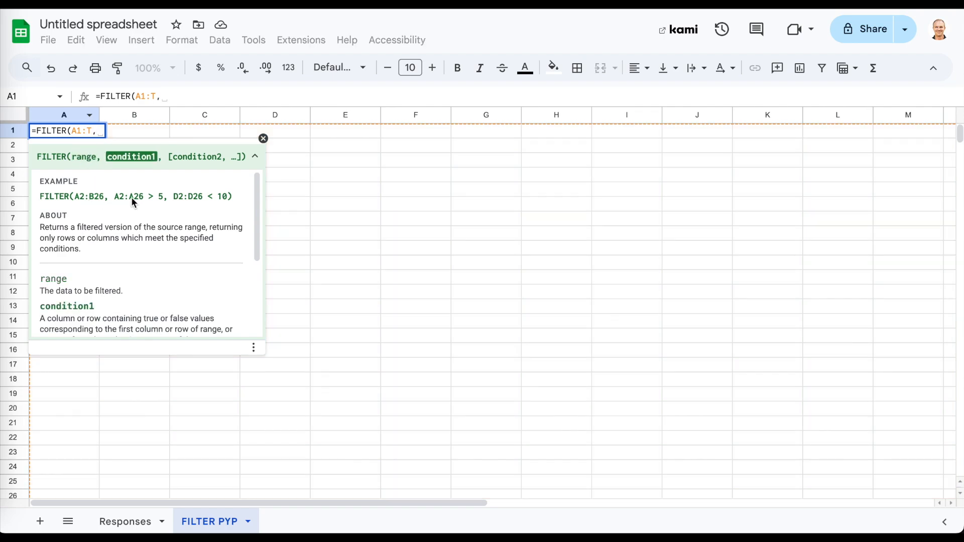
left_click_drag(113, 198, 168, 205)
left_click(160, 194)
left_click_drag(115, 198, 166, 206)
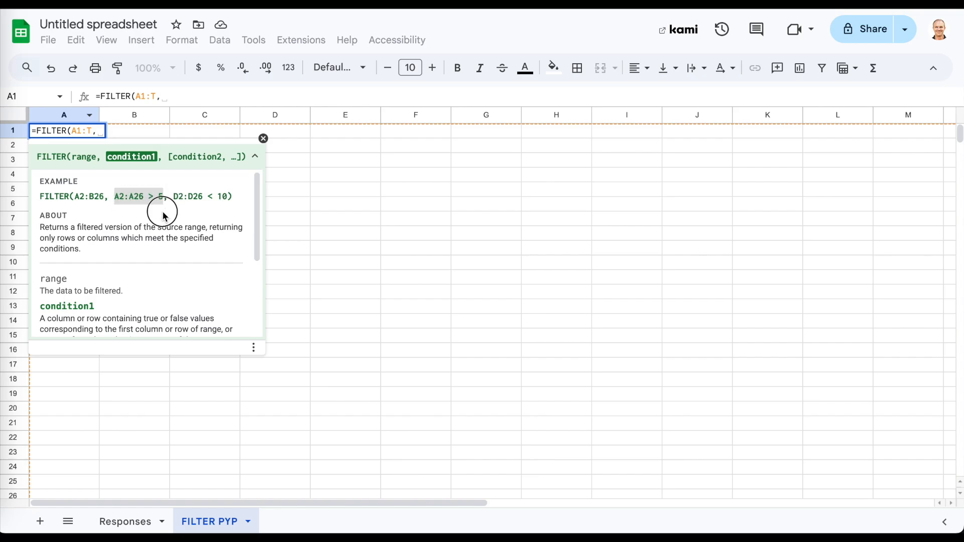
left_click(166, 216)
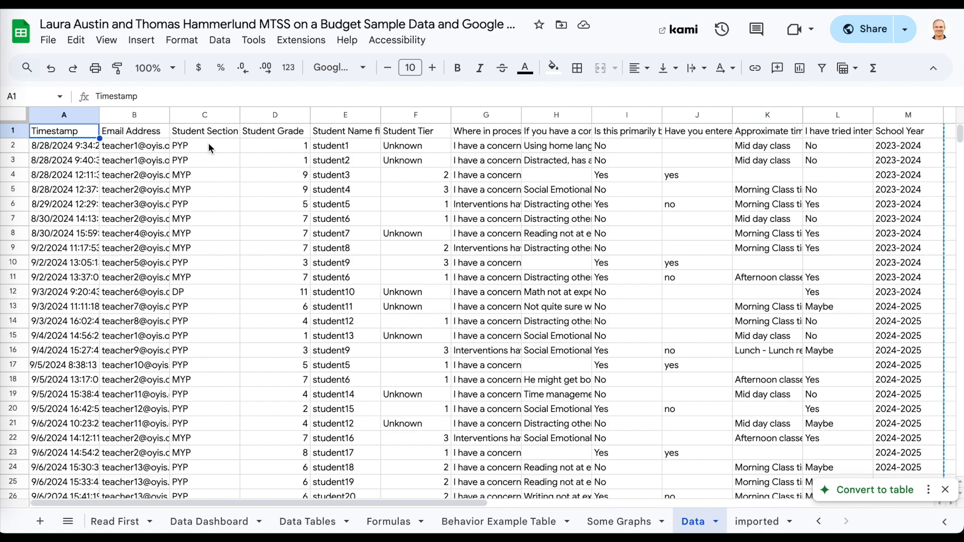
left_click_drag(203, 184, 204, 173)
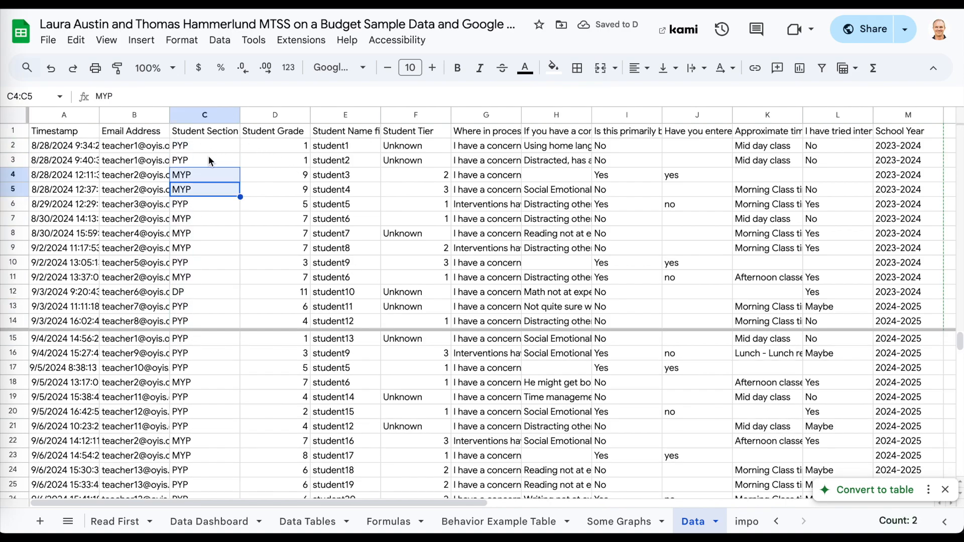
left_click(209, 150)
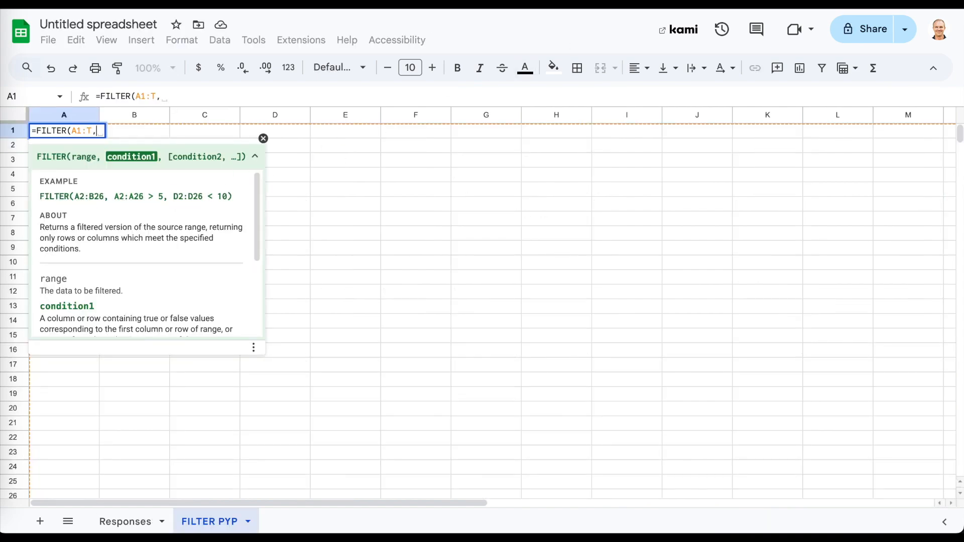
left_click(266, 140)
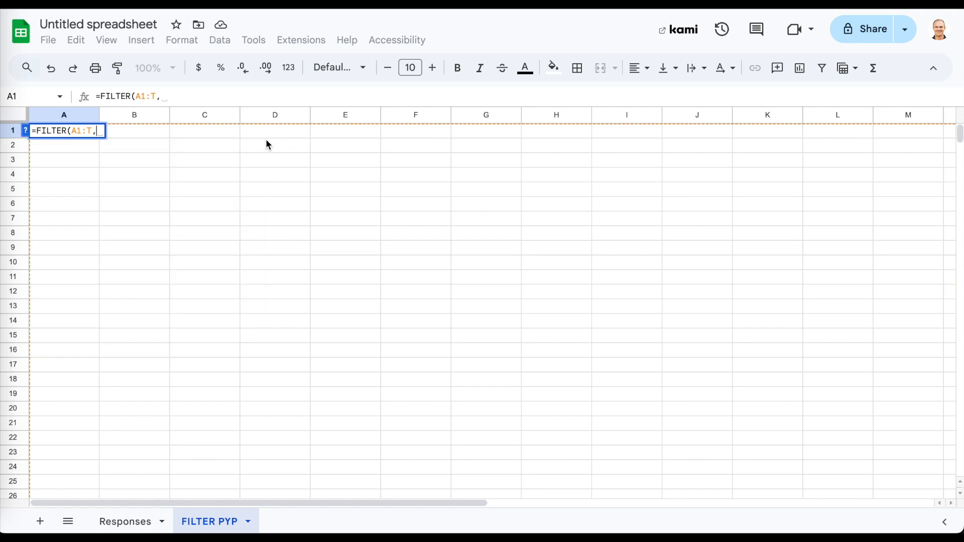
Finish the condition as C2:C="PYP" and commit, which yields a #REF! error.
left_click(98, 135)
type("C2")
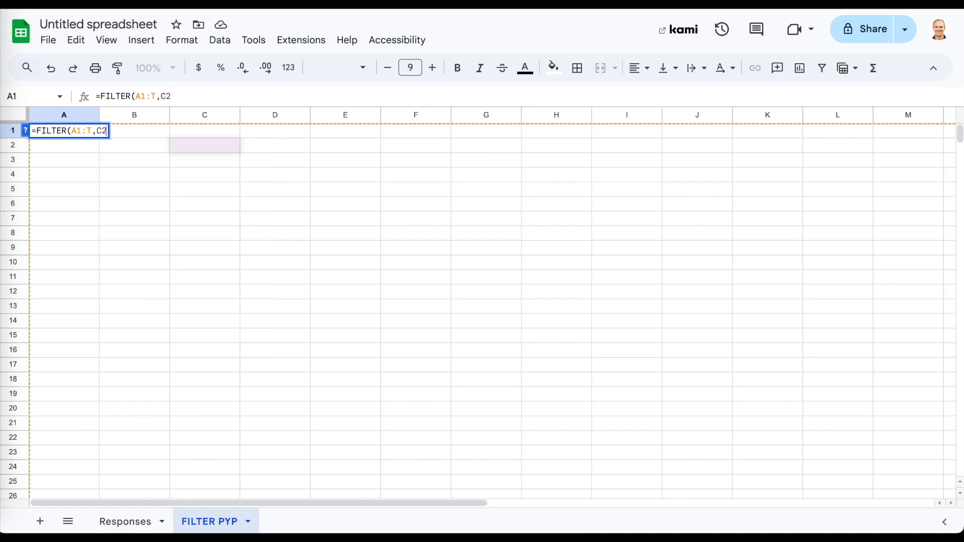
type(":C")
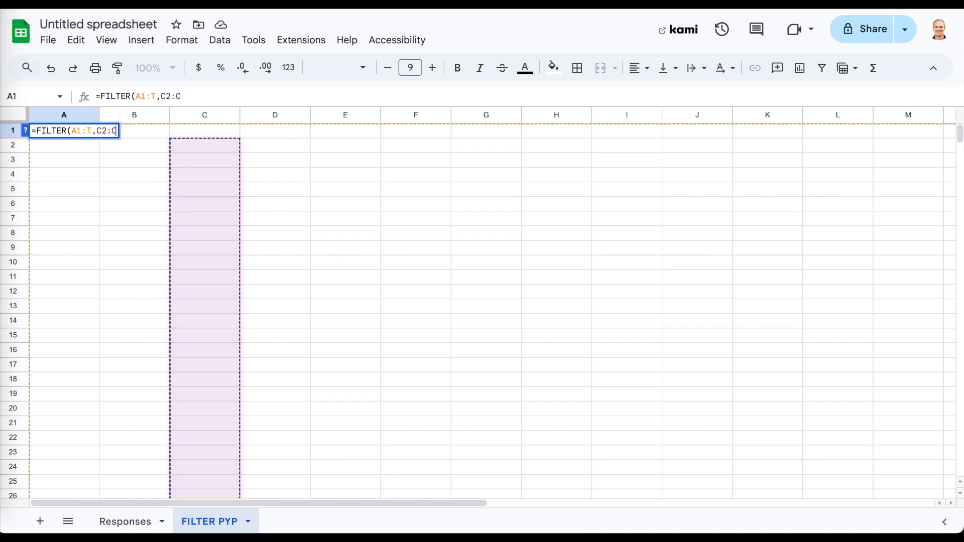
type("=PYP")
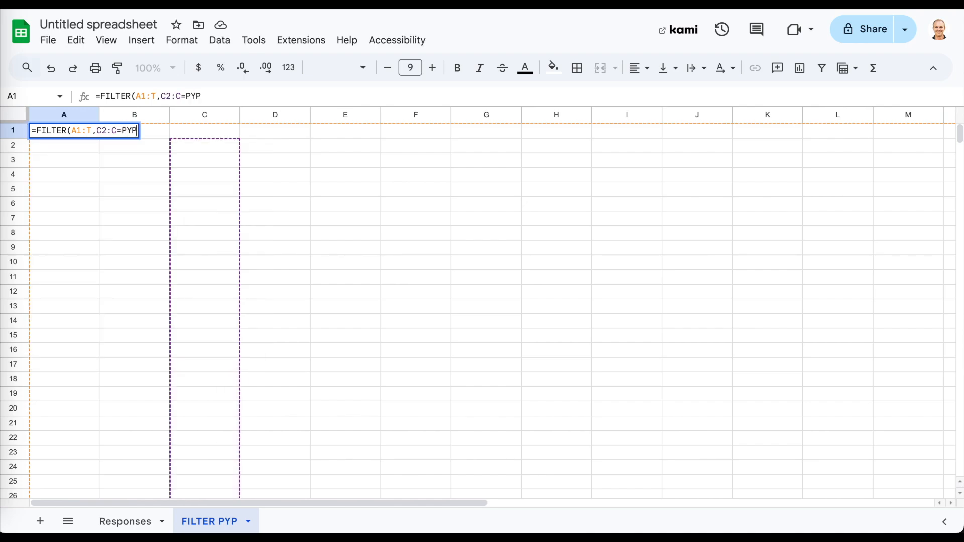
left_click(122, 131)
type("\"PYP\")")
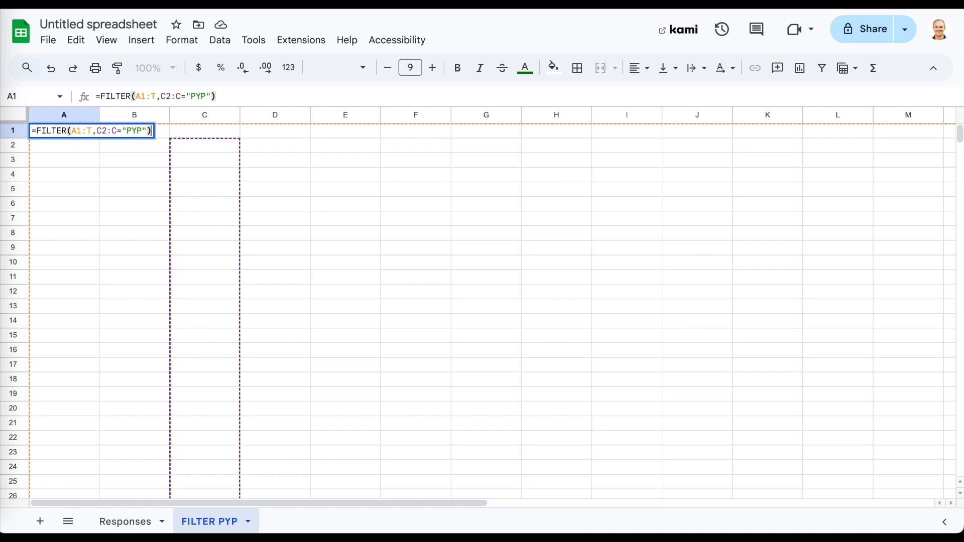
key("Return")
left_click(93, 135)
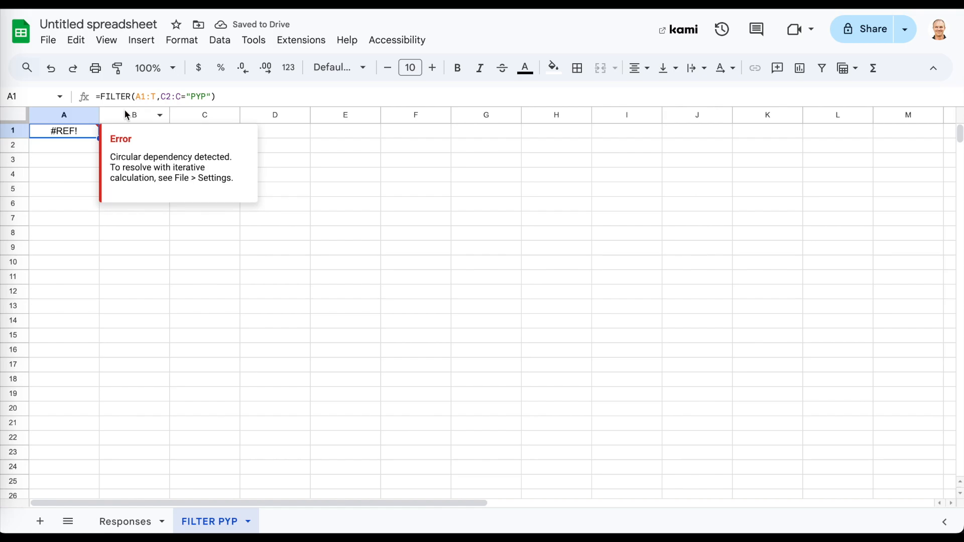
Prefix both FILTER ranges with Responses! so they read from the Responses sheet.
left_click(148, 96)
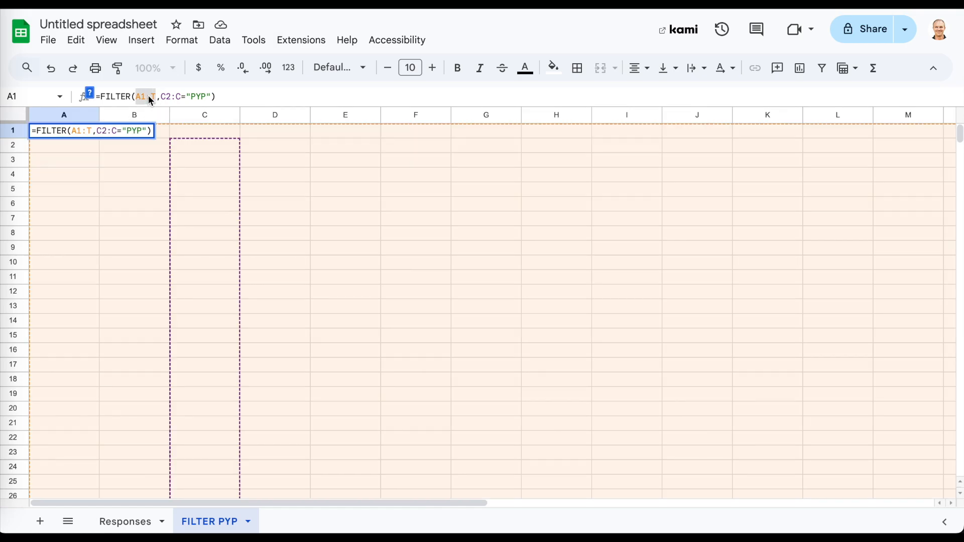
left_click(182, 102)
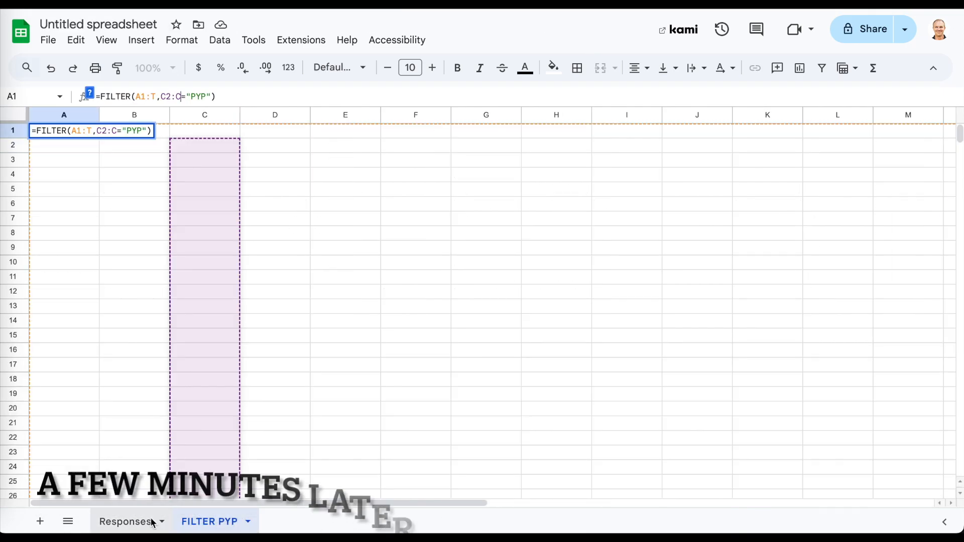
key("Return")
left_click(137, 96)
type("Responses!")
left_click(211, 96)
type("Responses!")
key("Return")
Change the condition range from Responses!C2:C to Responses!C1:C so the PYP rows appear.
left_click(78, 133)
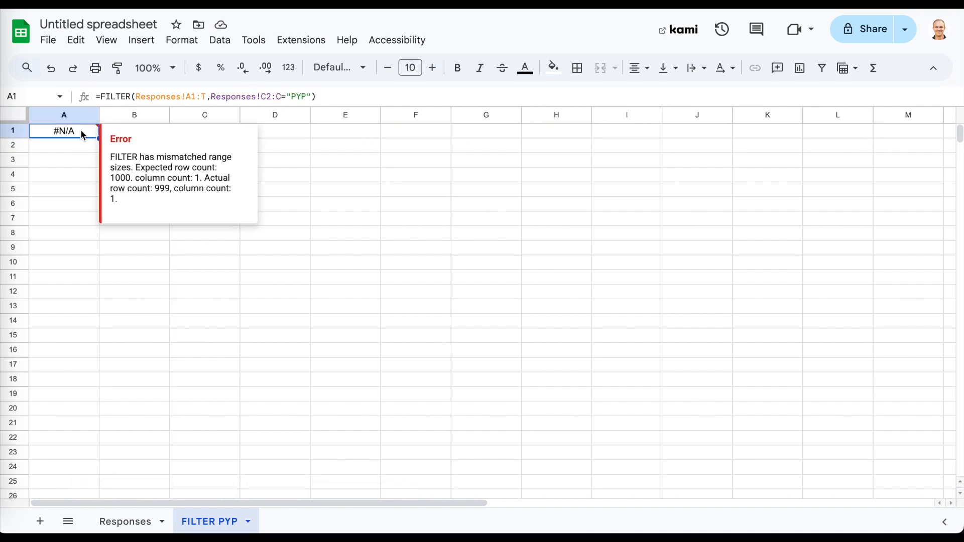
left_click(272, 97)
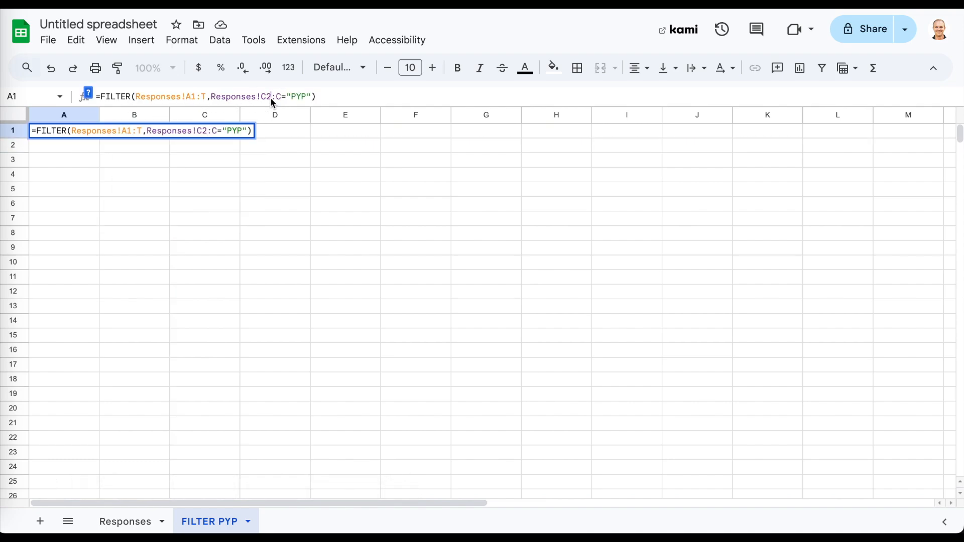
key("BackSpace")
key("Return")
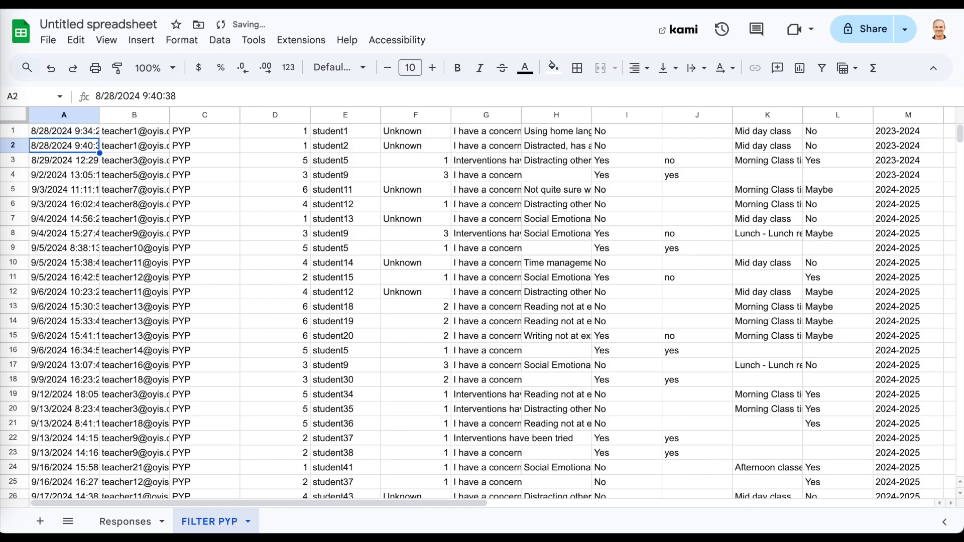
Move the FILTER results block down one row so it starts at A2, leaving A1 empty.
scroll(301, 318, "down", 6)
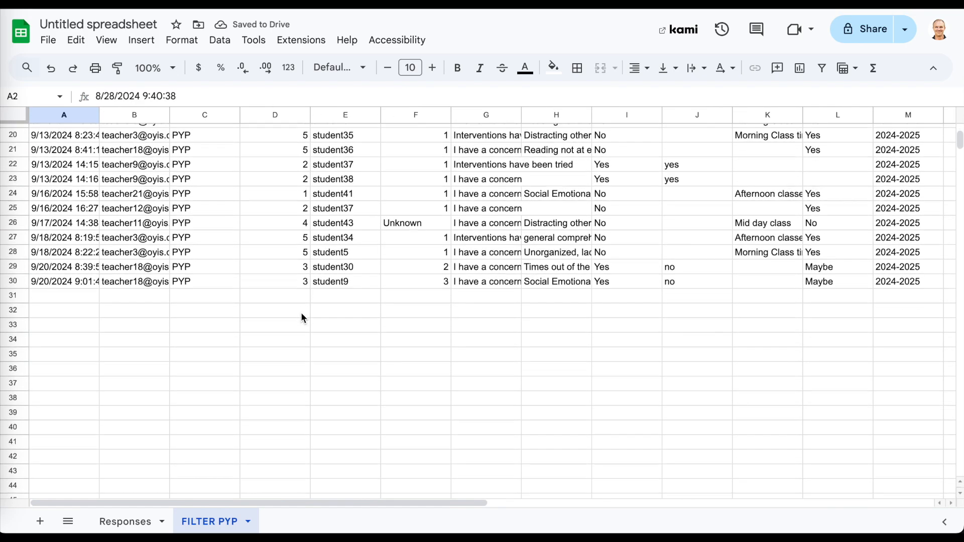
scroll(301, 318, "up", 7)
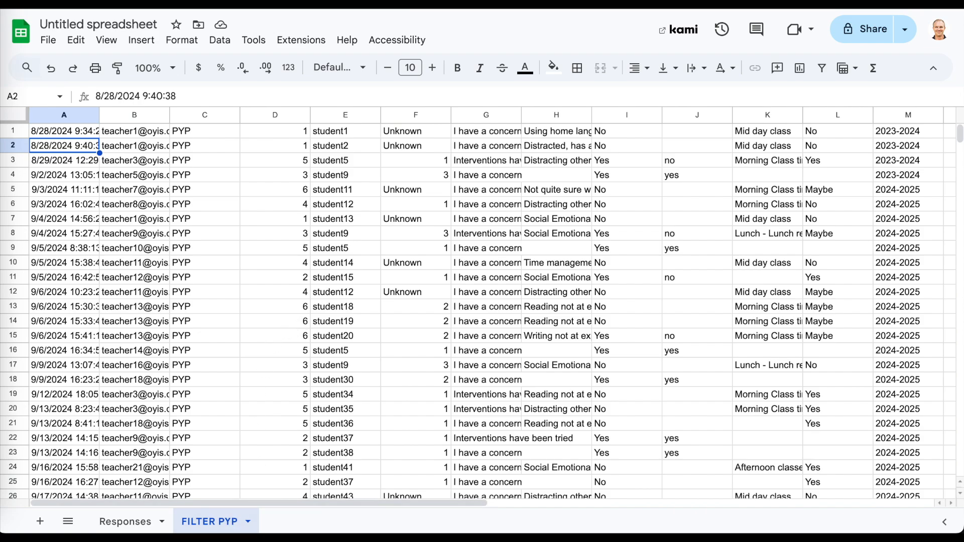
left_click(43, 137)
key("ctrl+a")
key("ctrl+c")
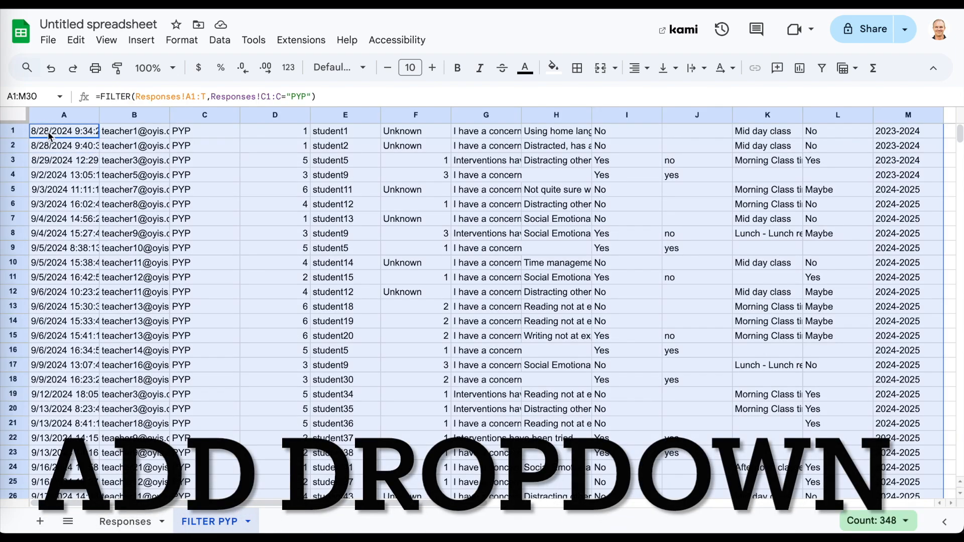
left_click_drag(48, 125, 50, 150)
left_click(70, 133)
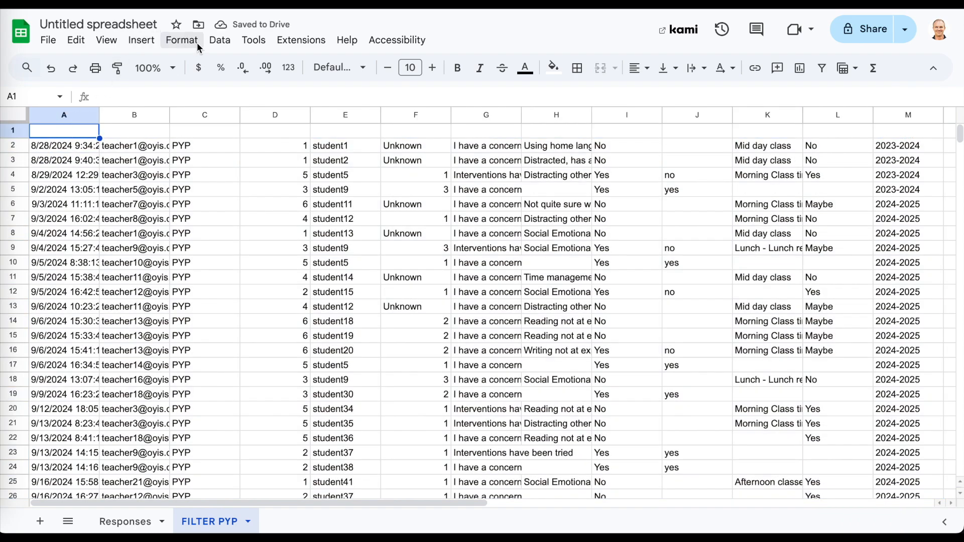
Add a data validation dropdown rule on A1 with options PYP, MYP and DP.
left_click(175, 39)
left_click(221, 41)
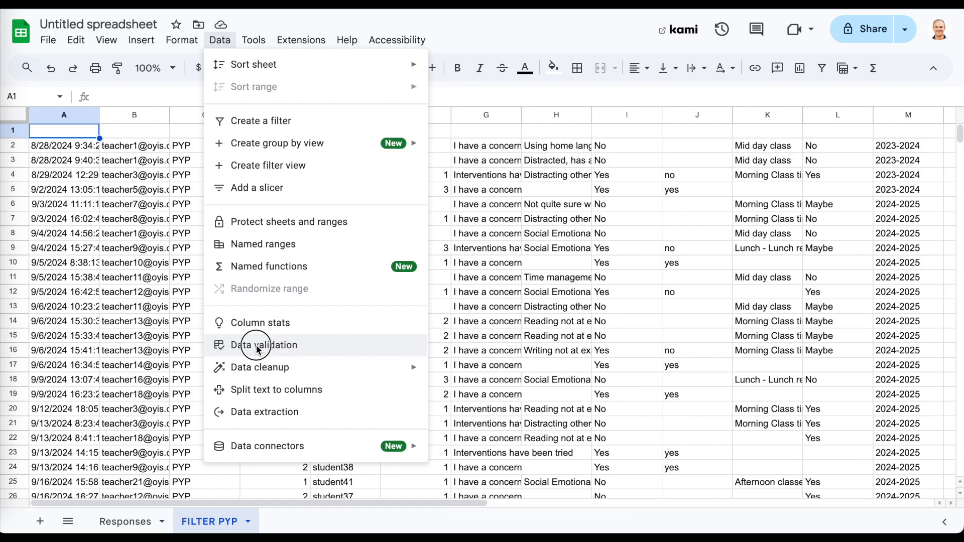
left_click(258, 346)
left_click(911, 119)
left_click(848, 235)
type("PYP")
key("Return")
type("MYP")
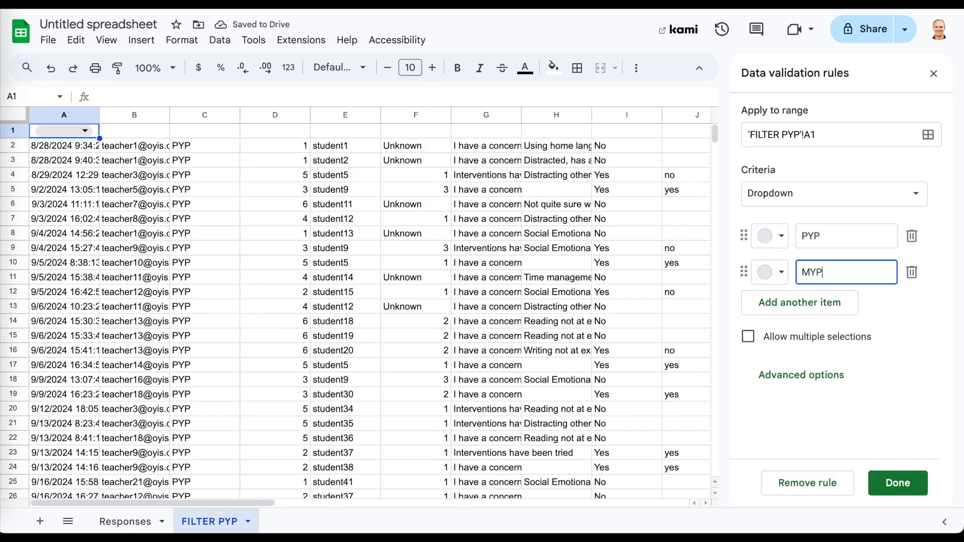
key("Return")
type("DP")
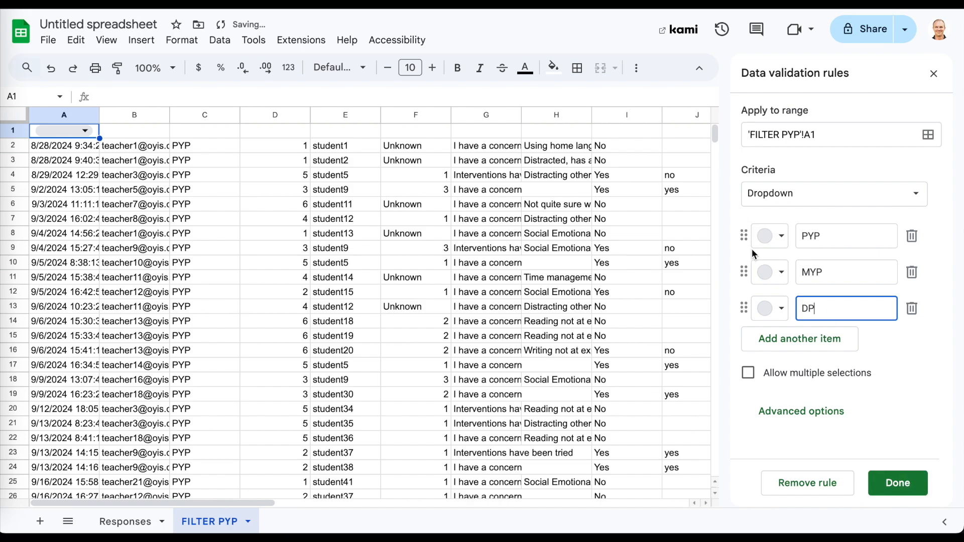
Colour the options DP light blue, MYP light red and PYP yellow, then save the rule.
left_click(771, 310)
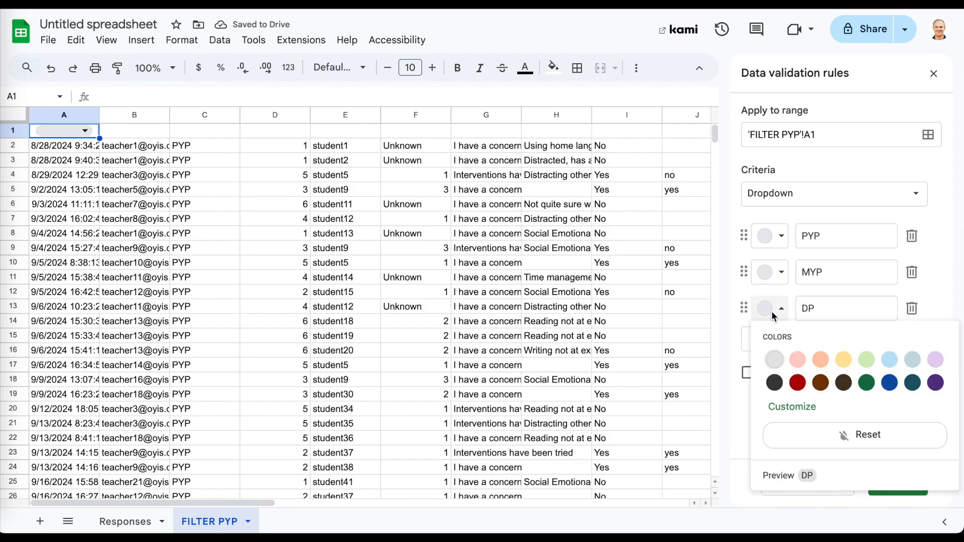
left_click(890, 361)
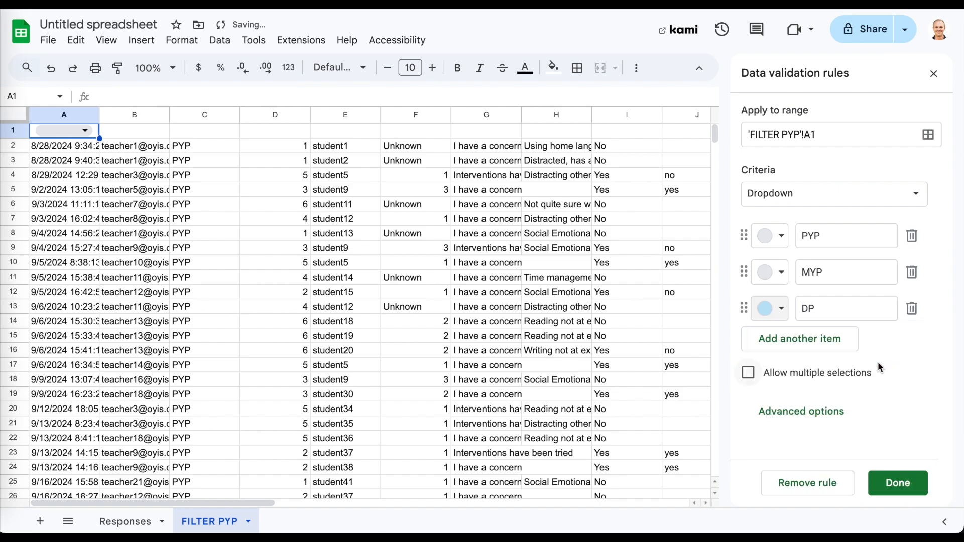
left_click(765, 272)
left_click(789, 322)
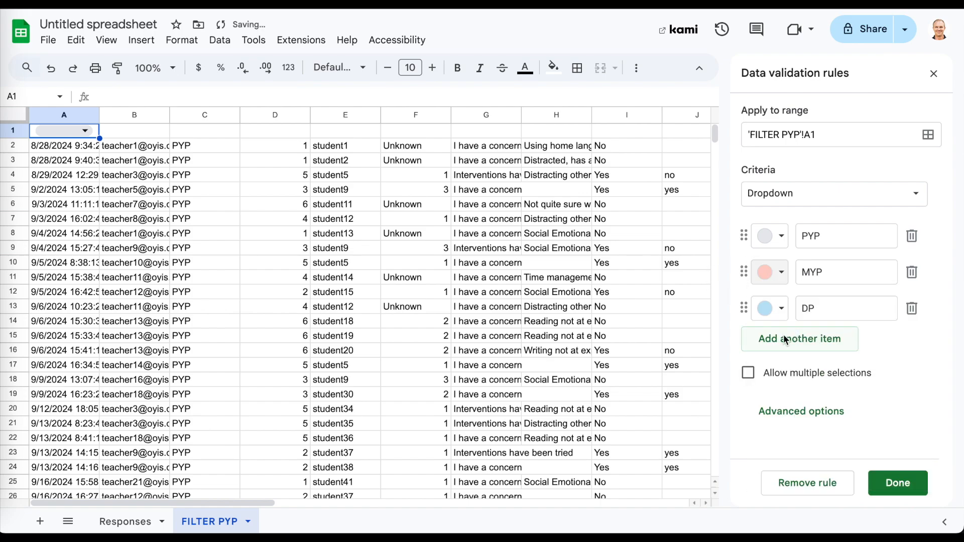
left_click(784, 240)
left_click(838, 287)
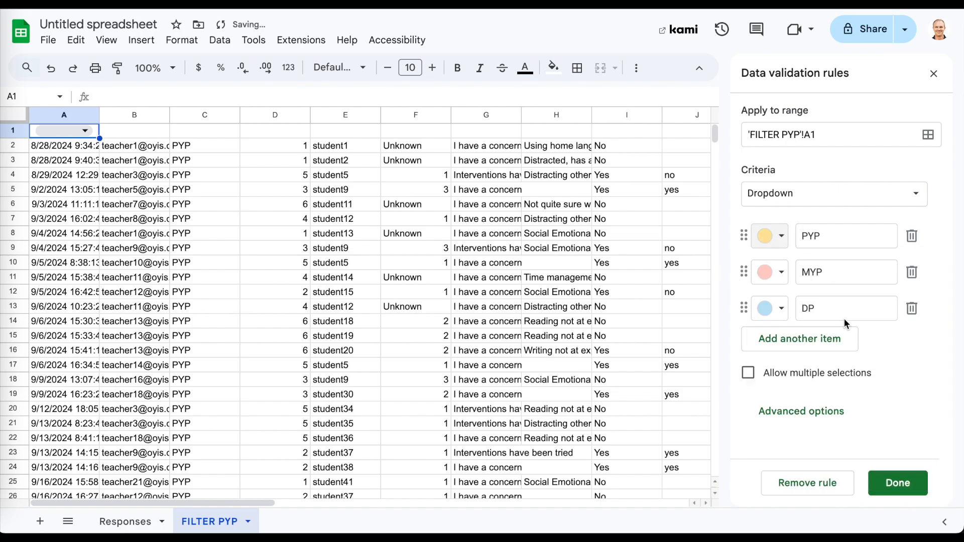
left_click(899, 484)
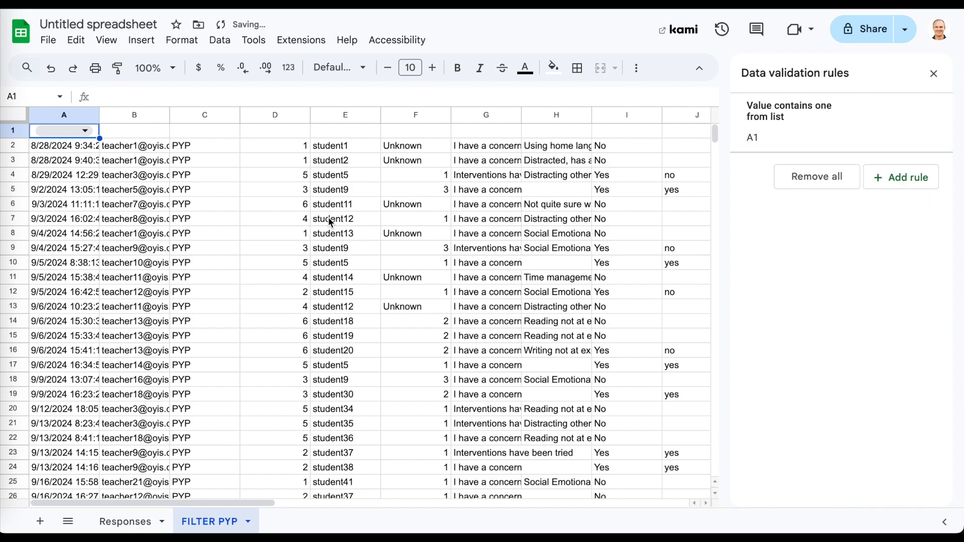
left_click(76, 131)
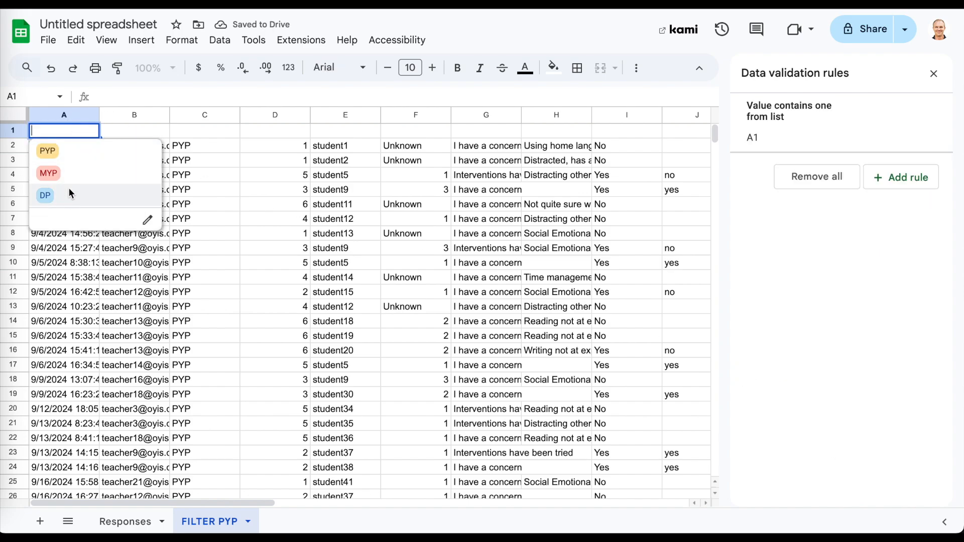
Replace the fixed Responses!C1:C="PYP" condition in A2's FILTER formula with A1.
left_click(140, 130)
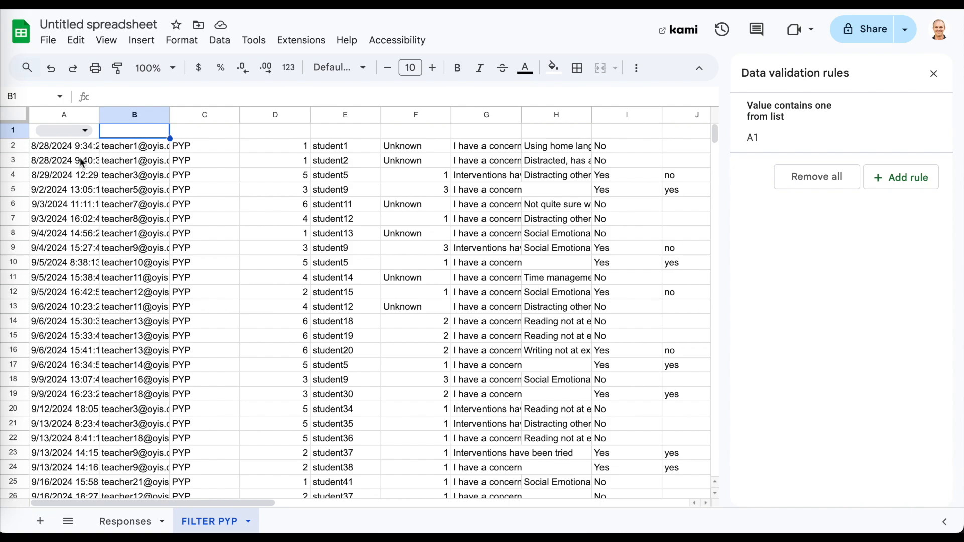
left_click(63, 145)
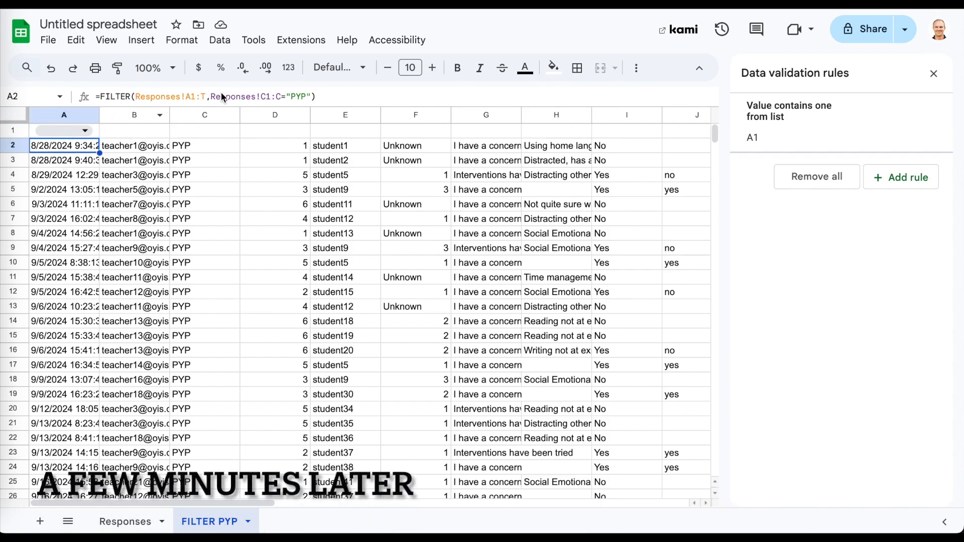
left_click(260, 96)
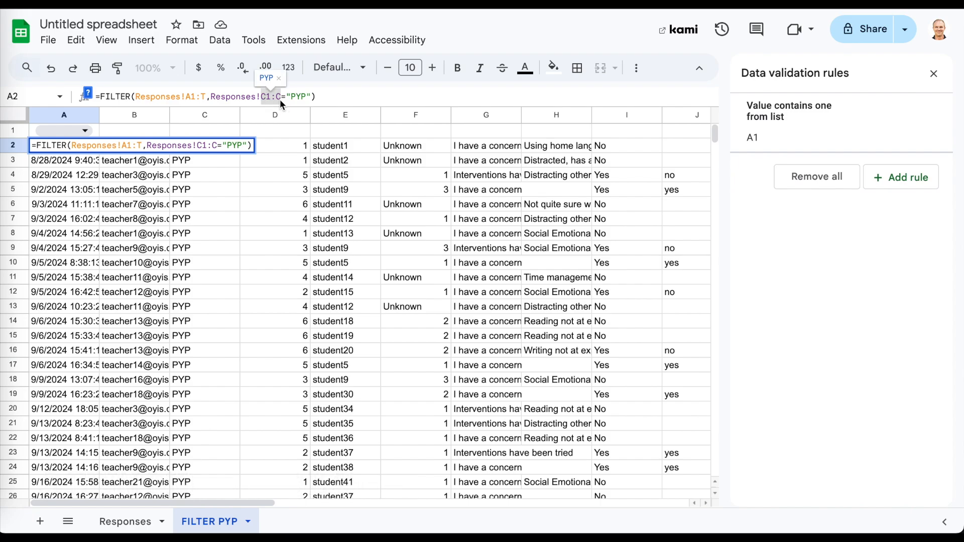
left_click_drag(211, 96, 311, 97)
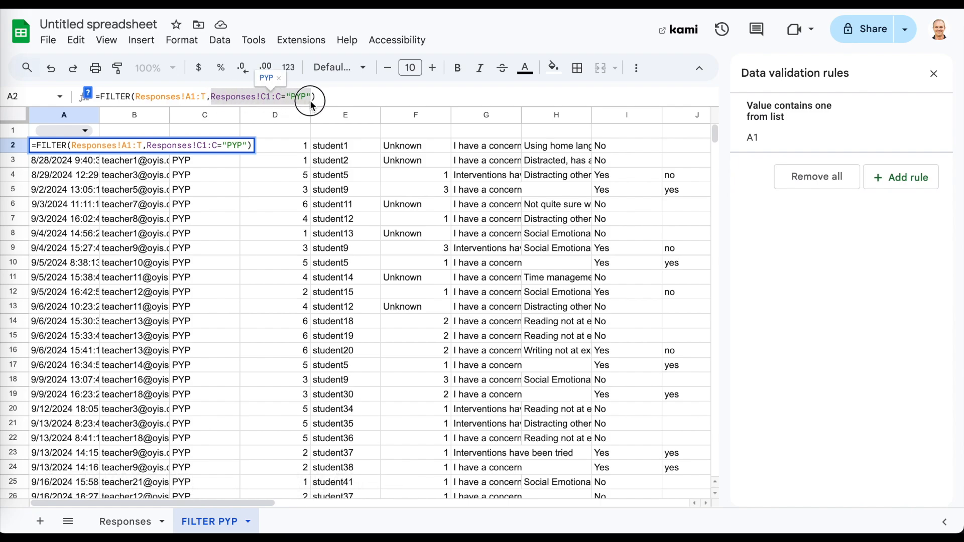
type("A1")
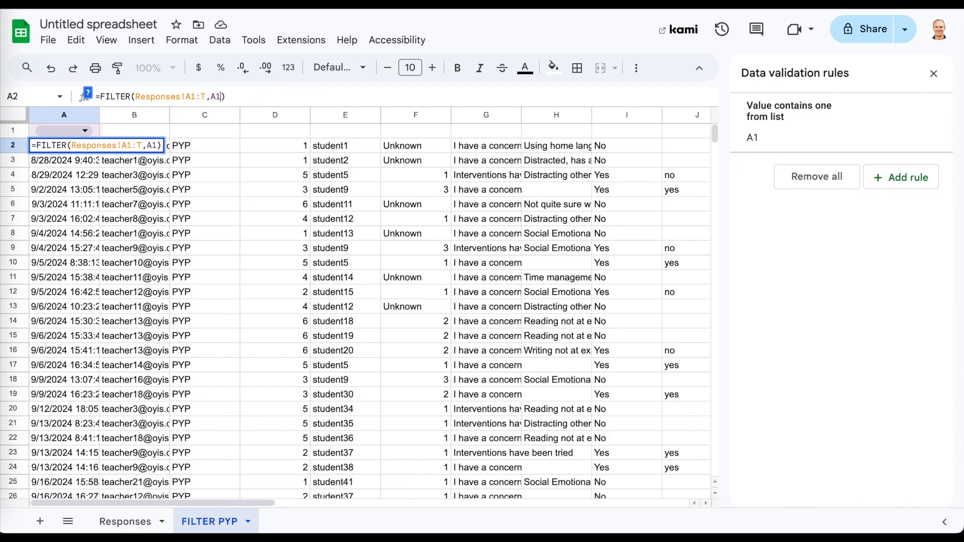
type("=")
key("BackSpace")
key("Return")
key("Up")
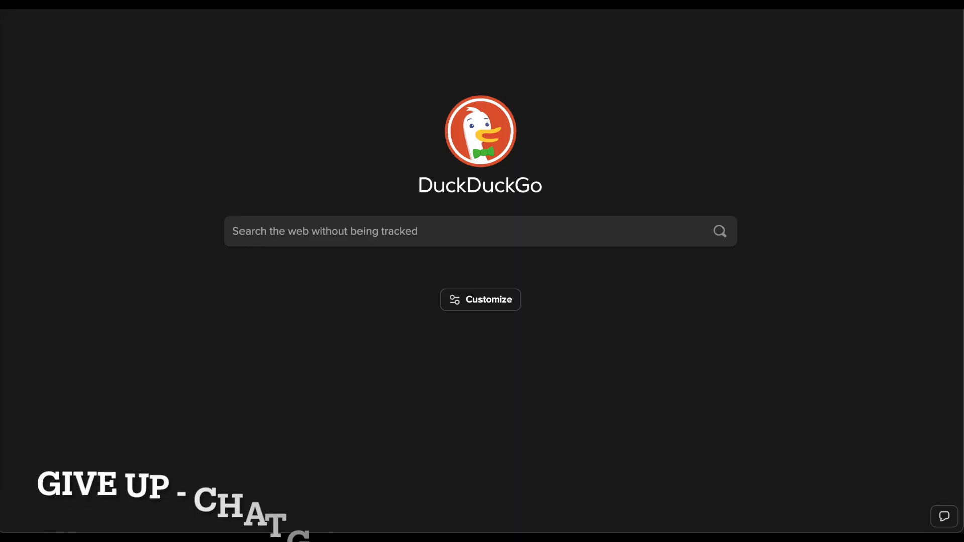
Ask ChatGPT to make the FILTER match the A1 dropdown (PYP, MYP or DP), pasting the failing formula.
type("chat")
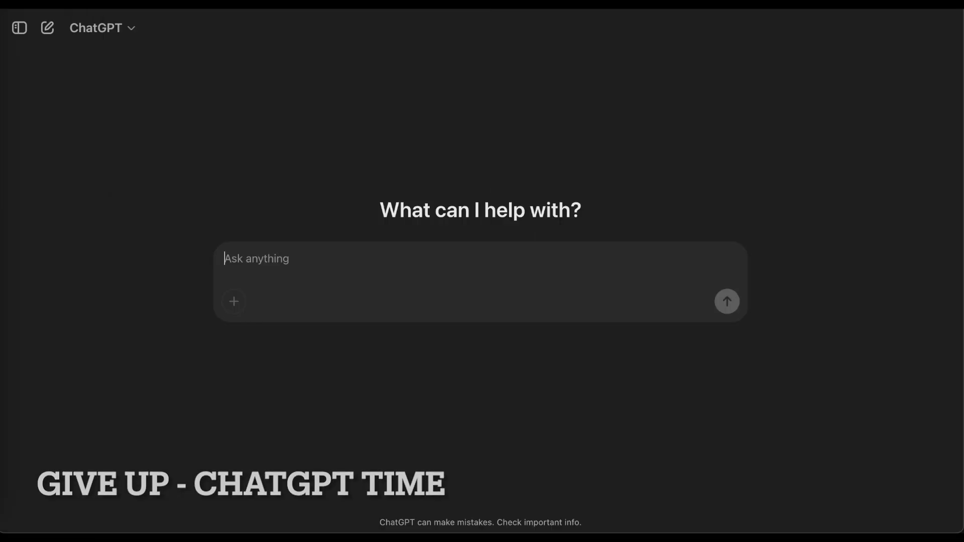
type("I have a filter formula. I want it to match to value of the dropdown ")
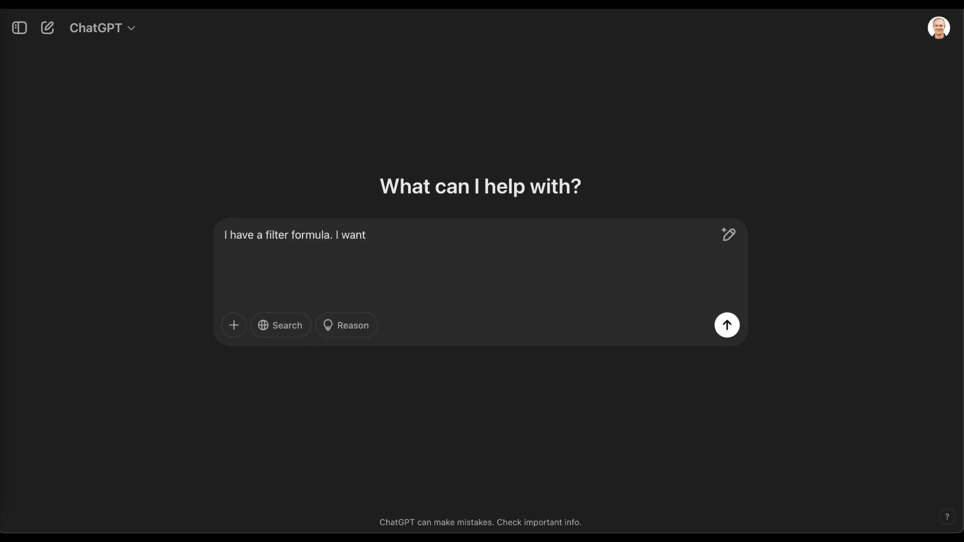
type("in A2")
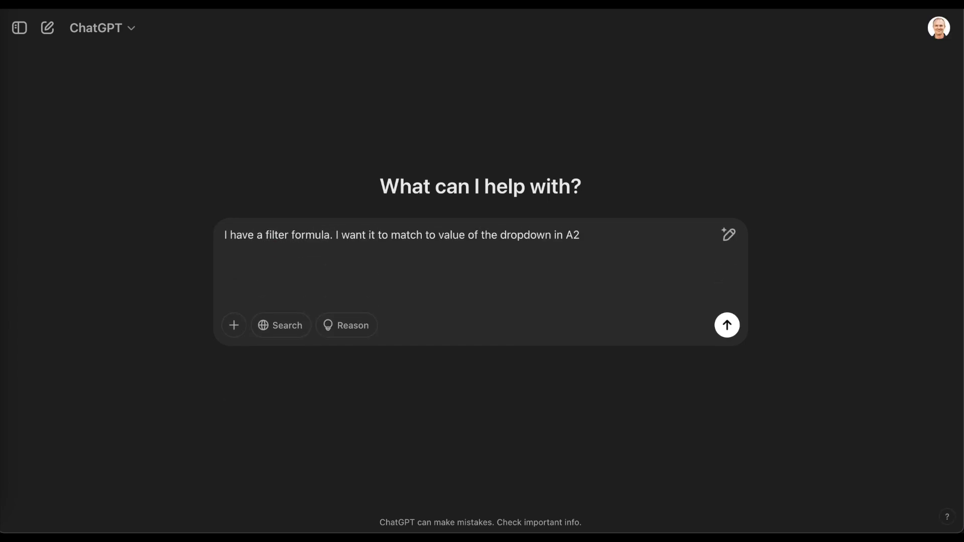
key("BackSpace")
type("1. The possible ")
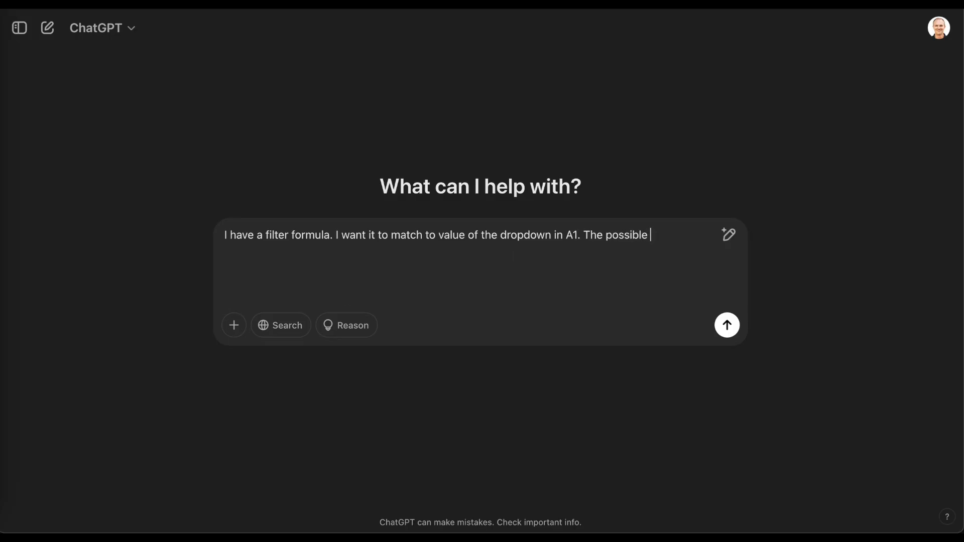
type("values are PYP, MYP, or DP.")
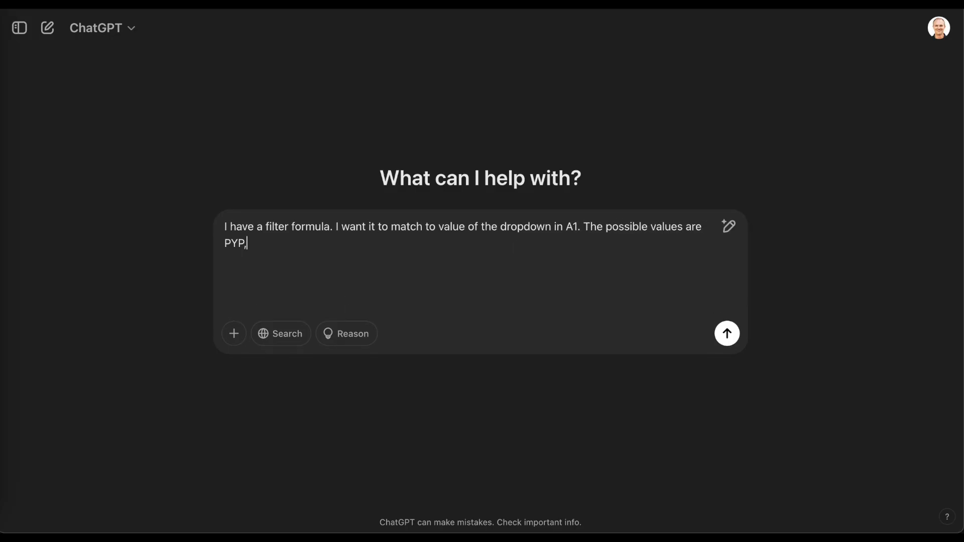
key("shift+Return")
key("shift+Return")
type("H")
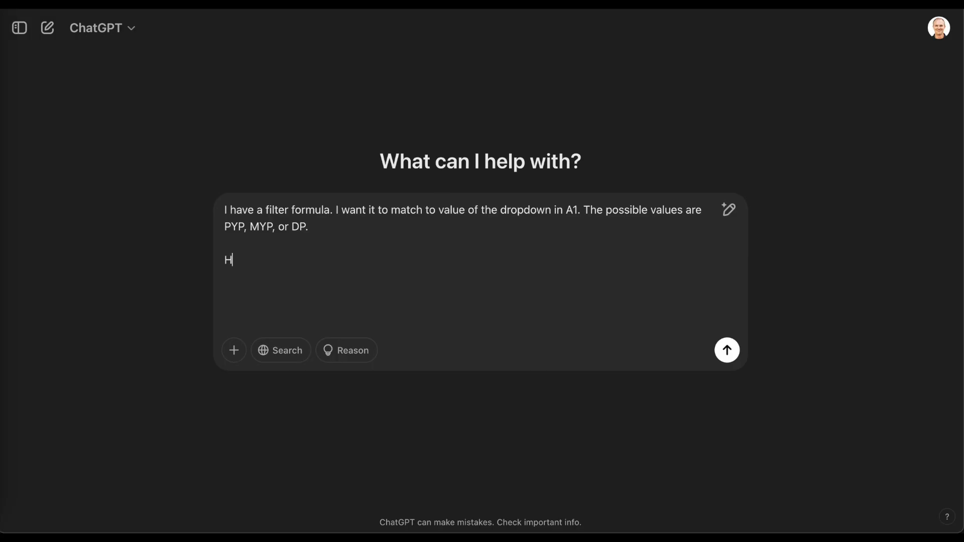
type("ere is the formula that doesn't work")
key("shift+Return")
type("=FILTER(Responses!A1:T,A1)")
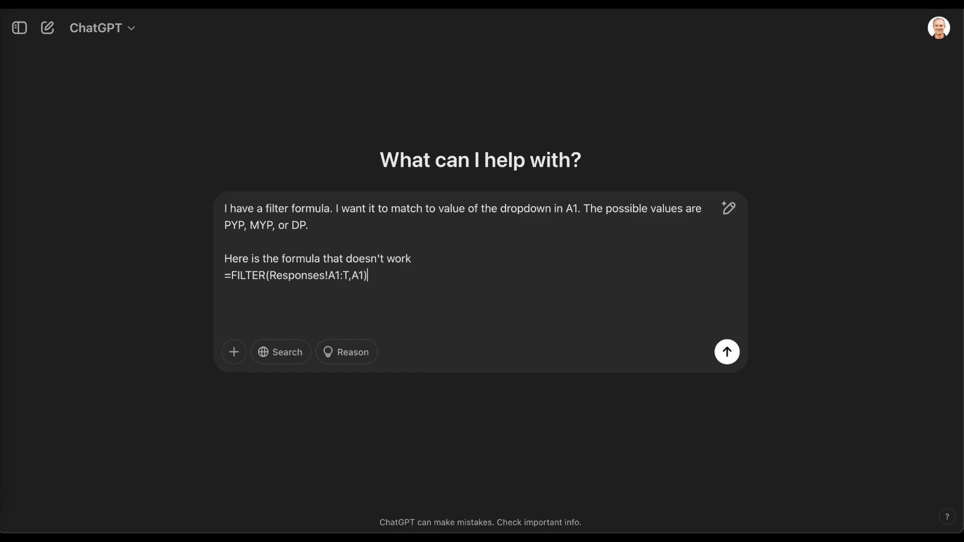
left_click(729, 353)
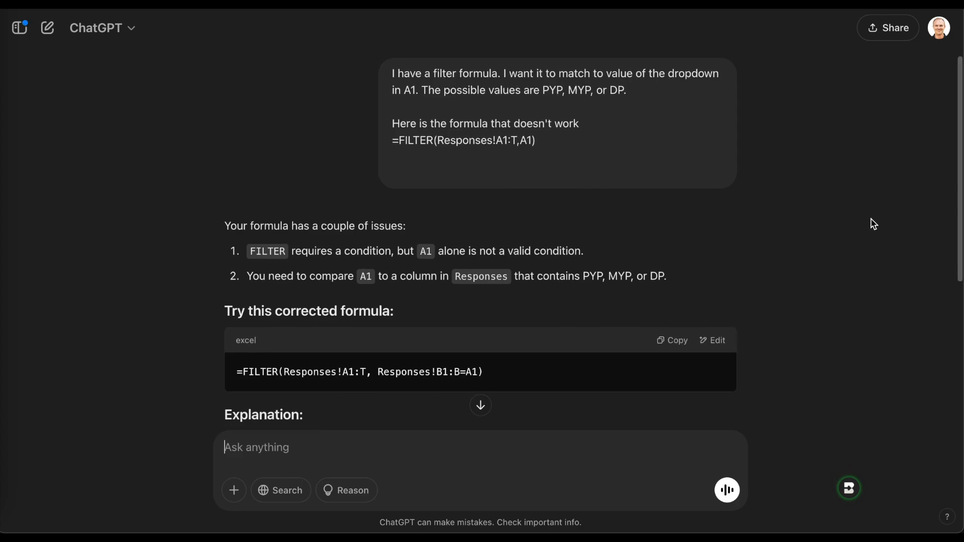
Select ChatGPT's corrected formula =FILTER(Responses!A1:T, Responses!B1:B=A1) and return to the spreadsheet.
scroll(874, 225, "down", 3)
scroll(874, 225, "up", 1)
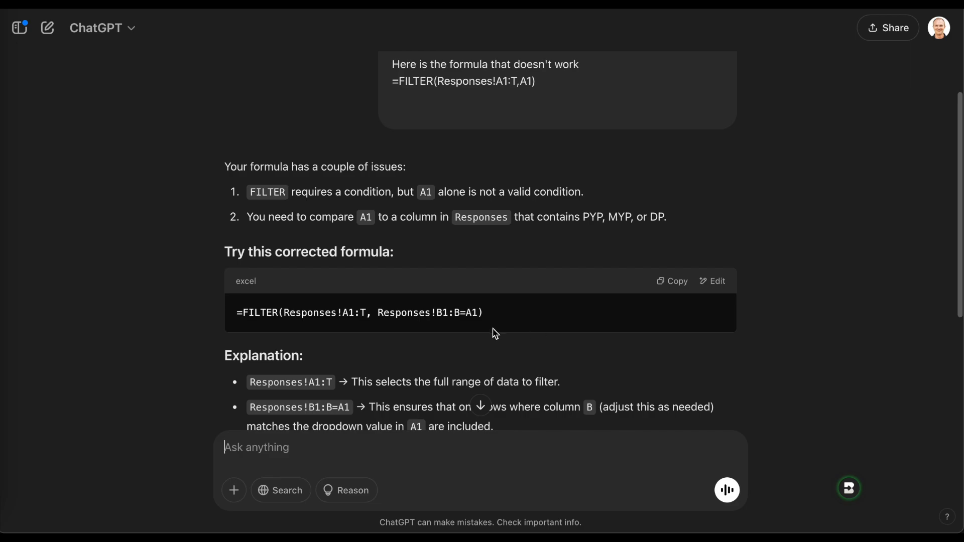
left_click(470, 316)
triple_click(470, 317)
key("ctrl+c")
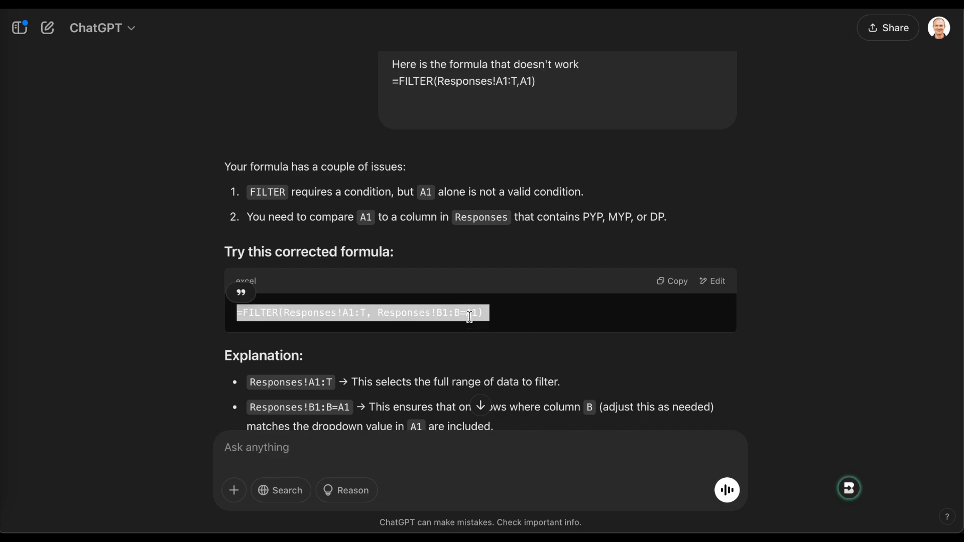
left_click(724, 194)
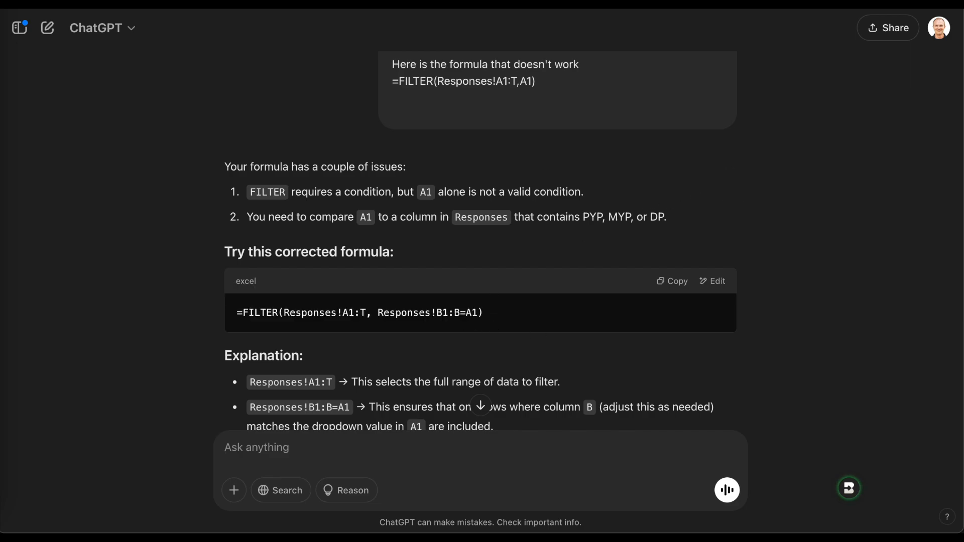
key("ctrl+Tab")
Paste the new FILTER formula into A2 and test it with PYP chosen in A1.
triple_click(77, 149)
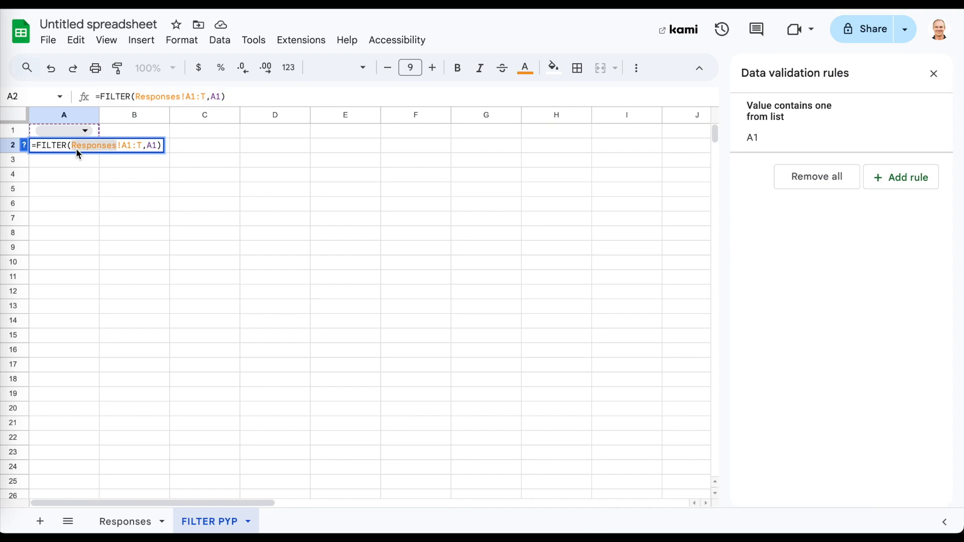
key("ctrl+v")
key("Return")
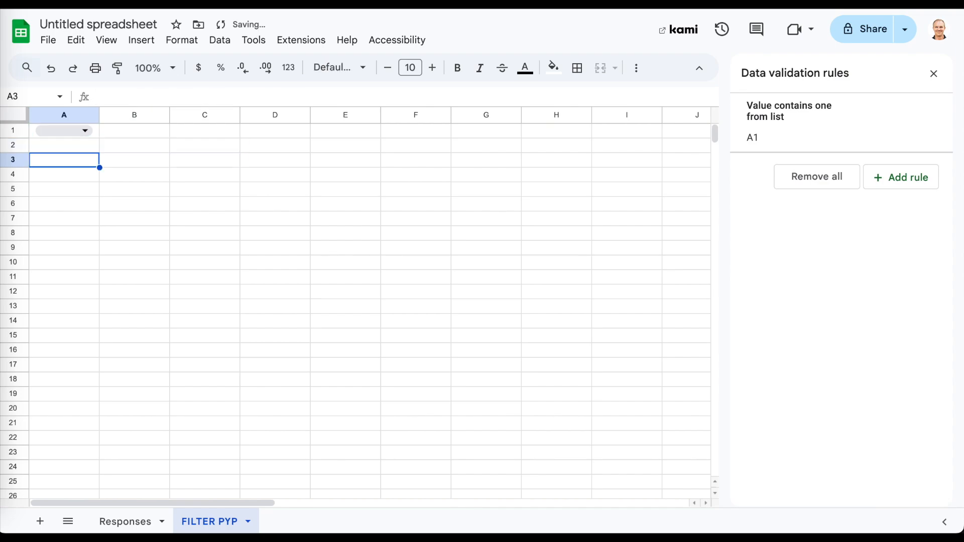
left_click(76, 147)
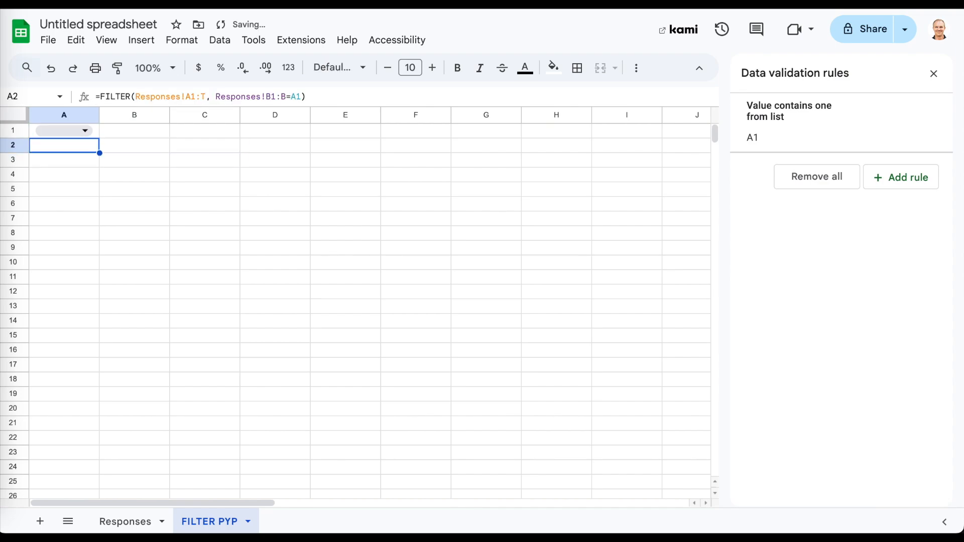
left_click(67, 130)
left_click(60, 156)
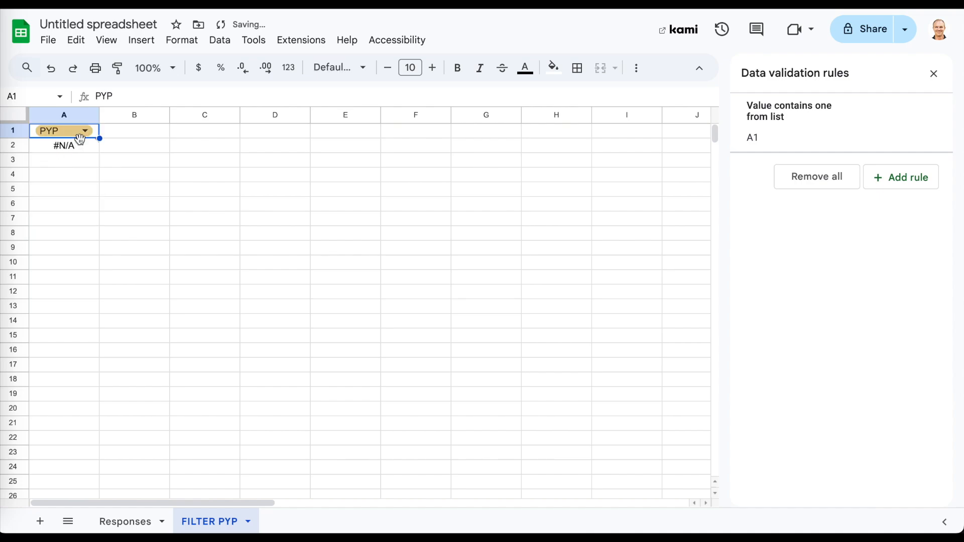
left_click(82, 151)
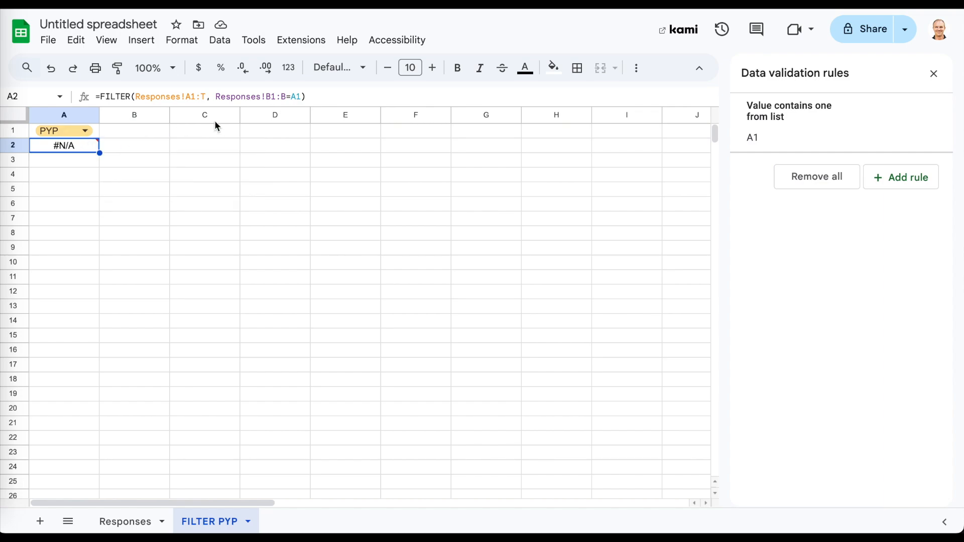
Fix the formula to =FILTER(Responses!A1:T, Responses!C1:C=A1) and confirm MYP lists only MYP rows.
left_click(274, 102)
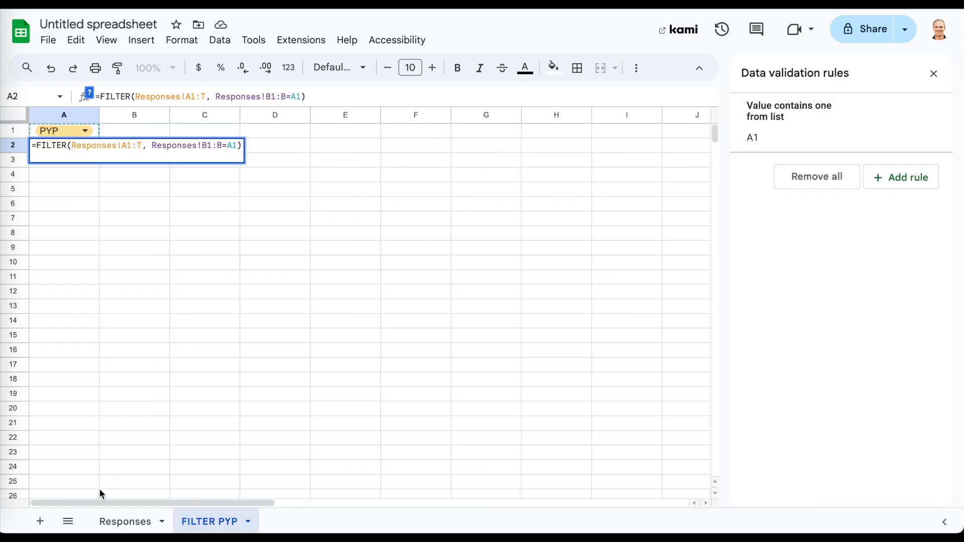
left_click(117, 523)
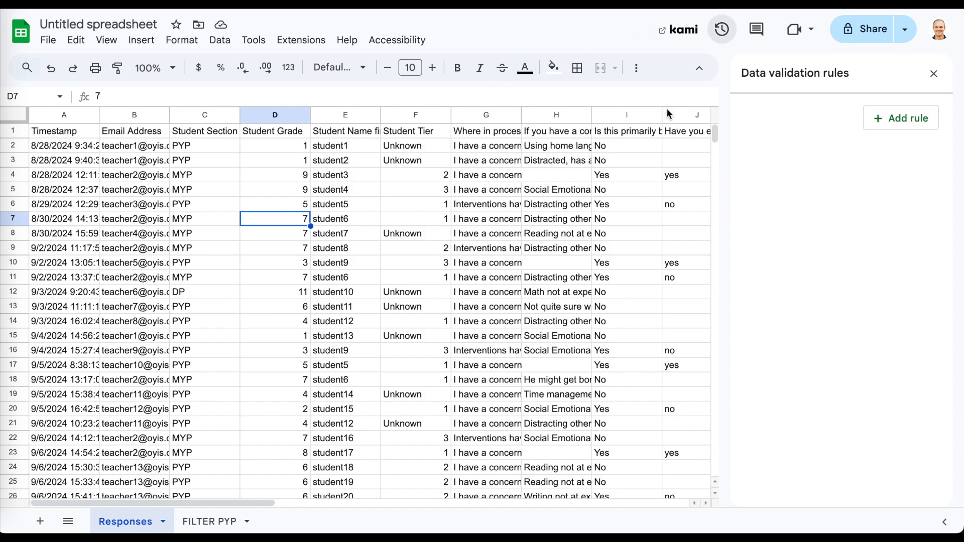
left_click(221, 522)
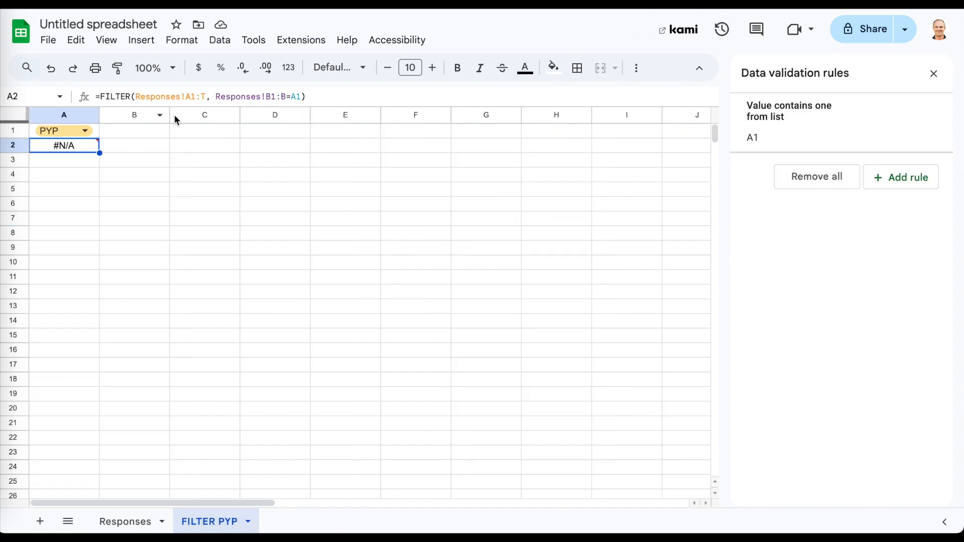
left_click(268, 97)
key("BackSpace")
type("C")
key("Right")
key("Right")
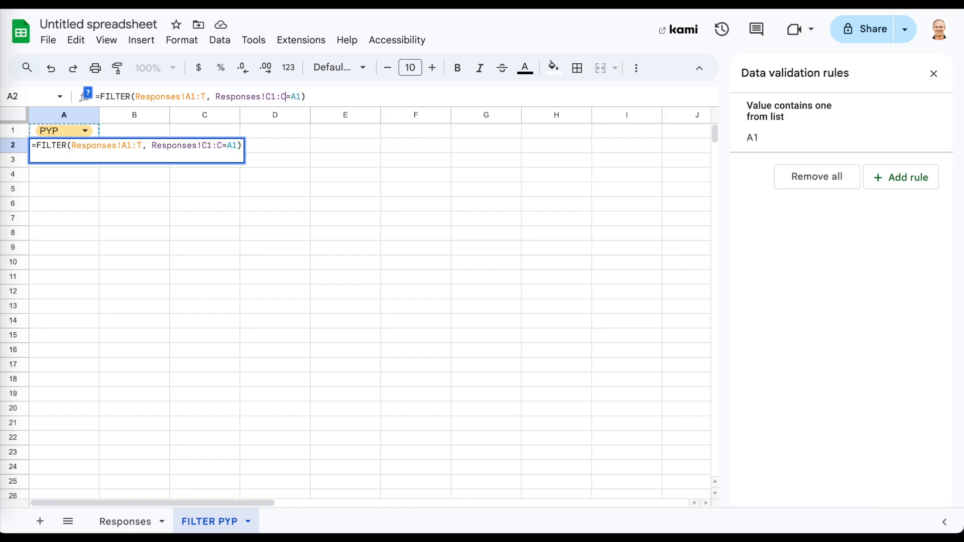
key("Return")
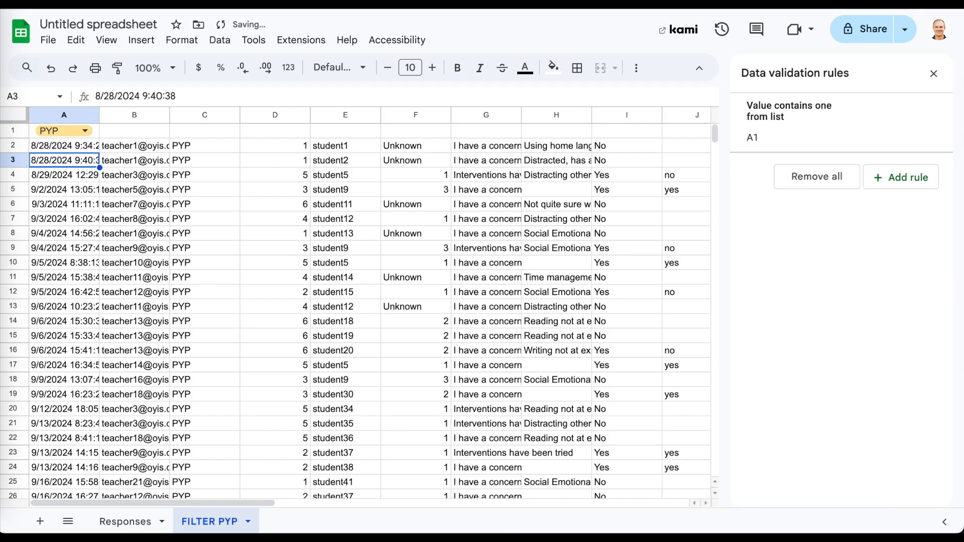
left_click(72, 132)
left_click(74, 176)
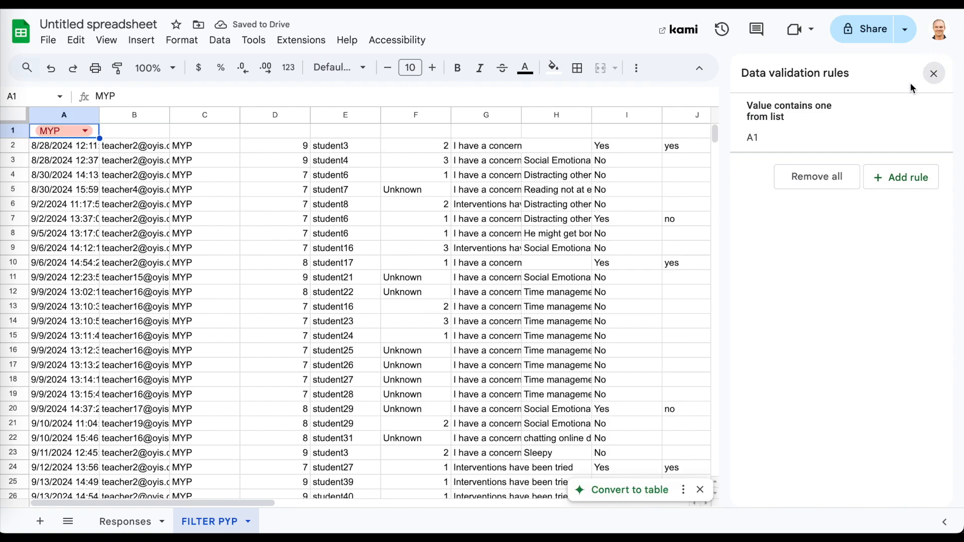
left_click(934, 73)
left_click(76, 132)
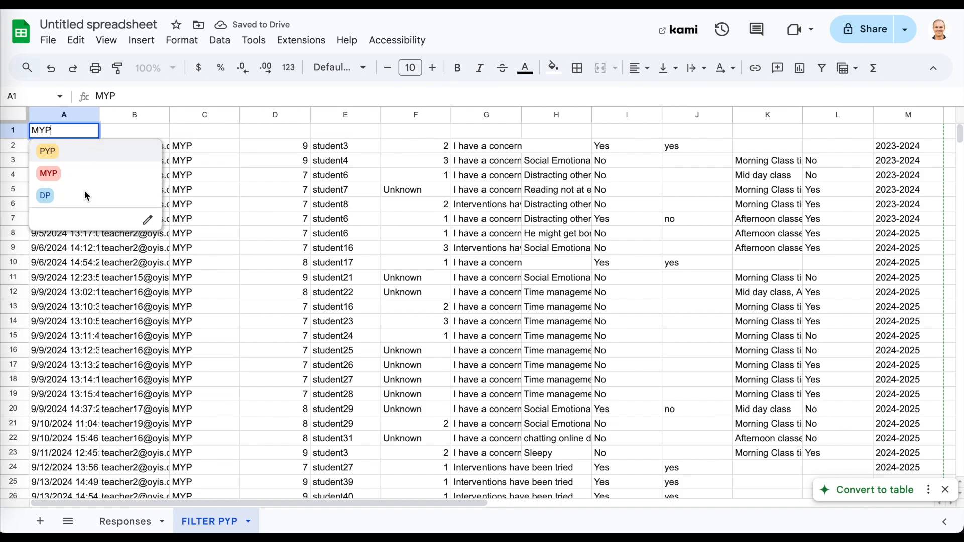
left_click(79, 200)
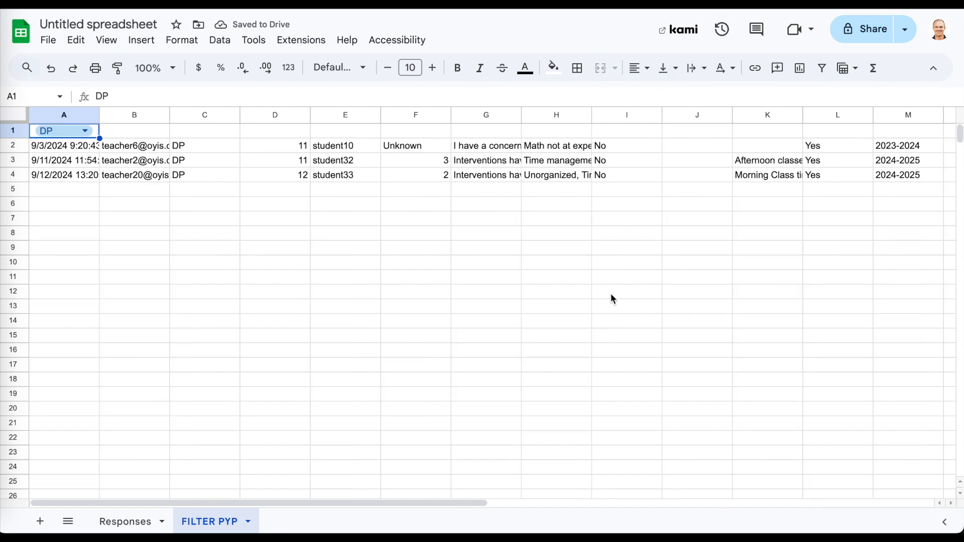
double_click(225, 522)
key("Right")
key("BackSpace")
key("BackSpace")
type("rogramme")
key("Return")
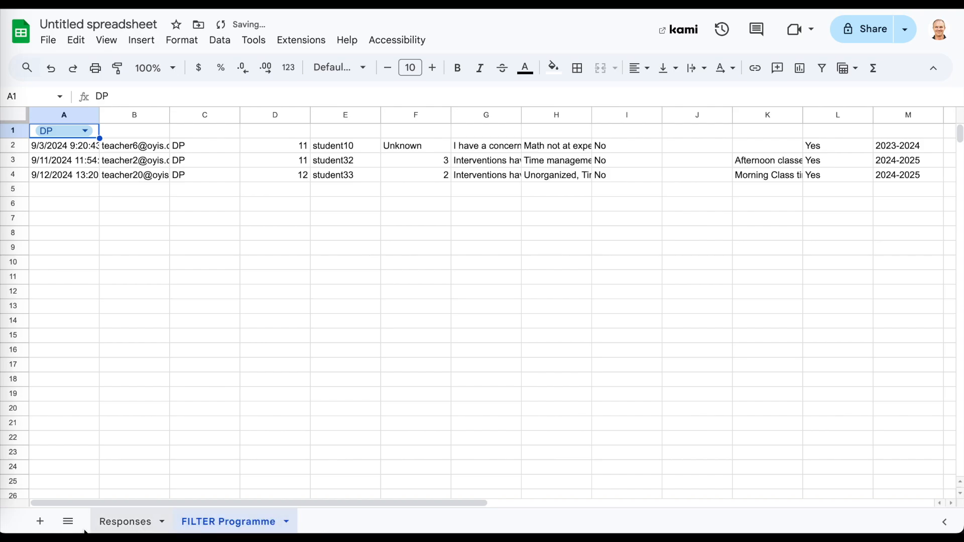
left_click(48, 524)
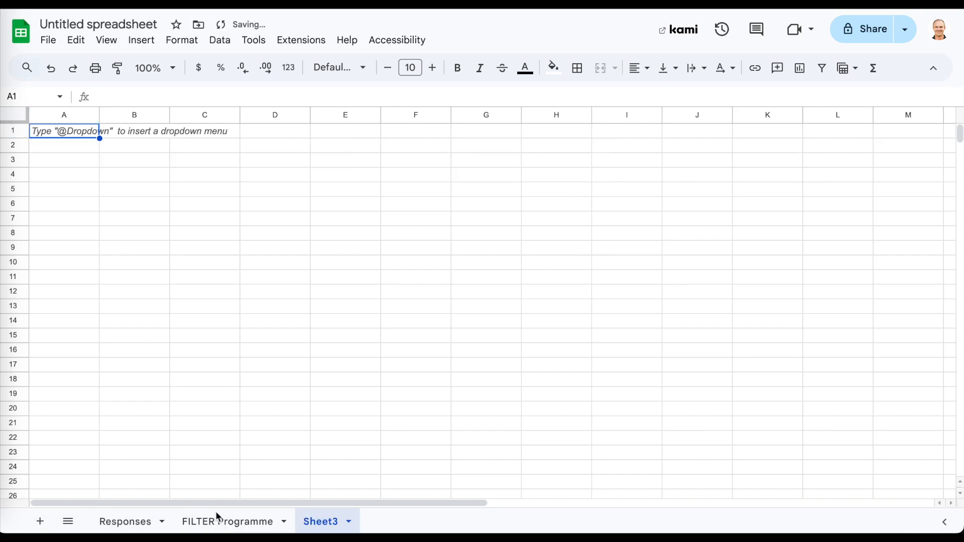
left_click(229, 524)
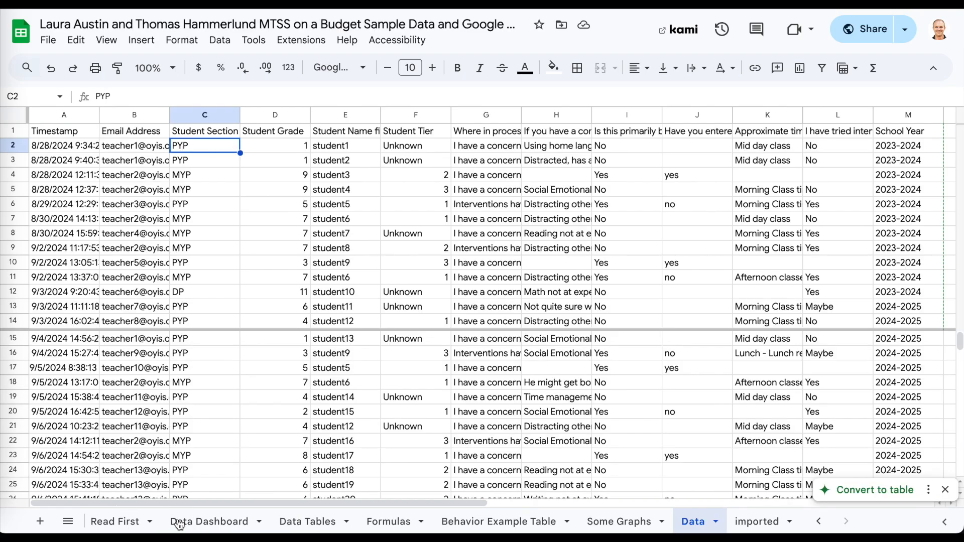
Review the dashboard's programme chart, then inspect the Data Tables monthly counts and Tier Totals.
left_click(180, 523)
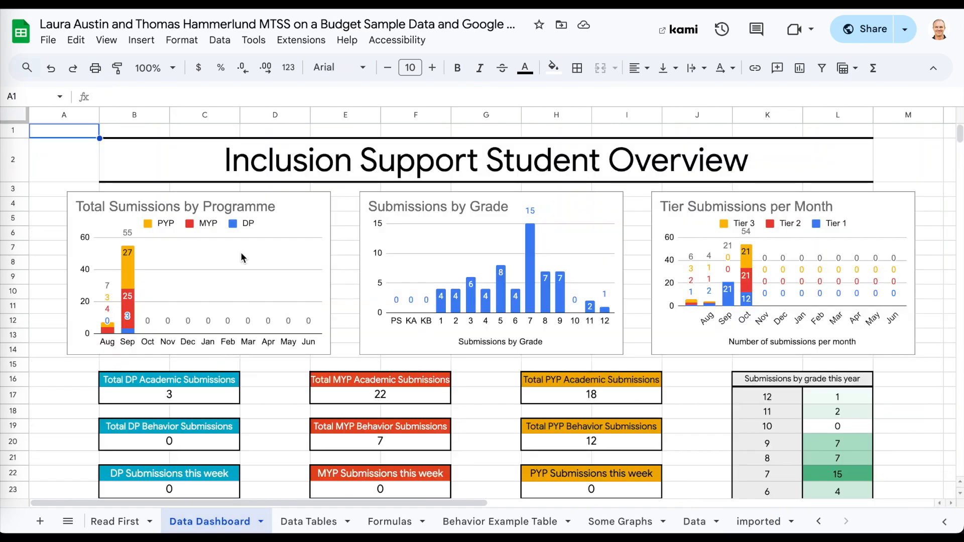
left_click(240, 234)
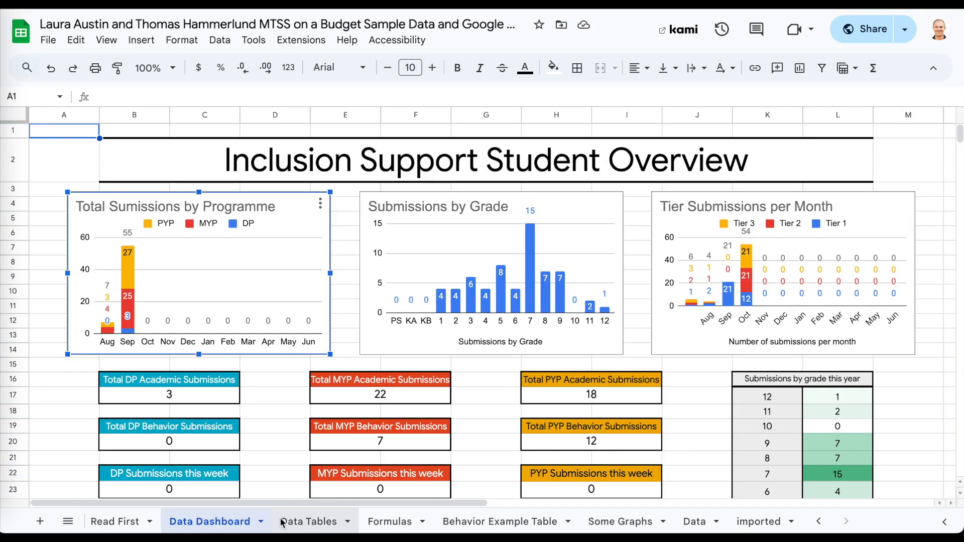
left_click(317, 522)
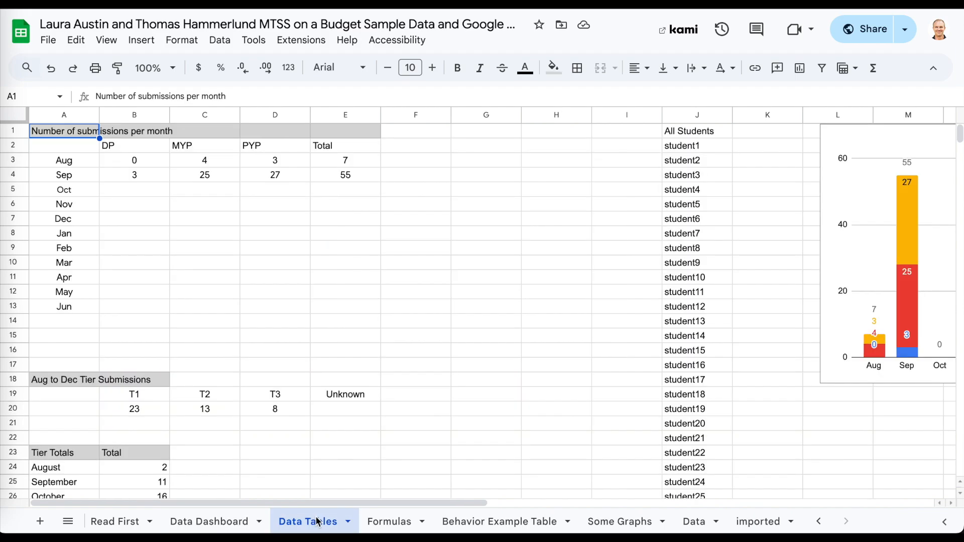
left_click(257, 321)
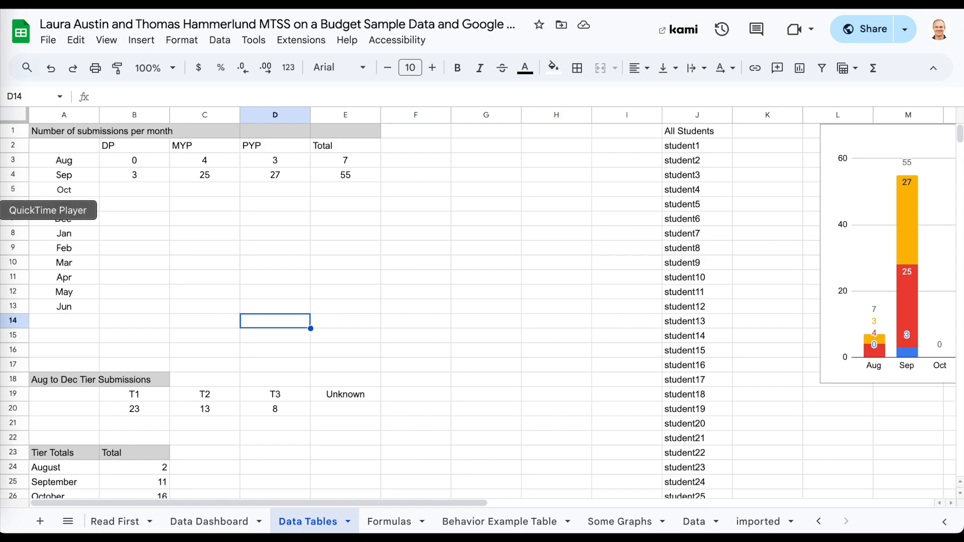
left_click_drag(63, 134, 237, 147)
scroll(170, 405, "down", 1)
scroll(170, 400, "down", 15)
scroll(170, 400, "up", 17)
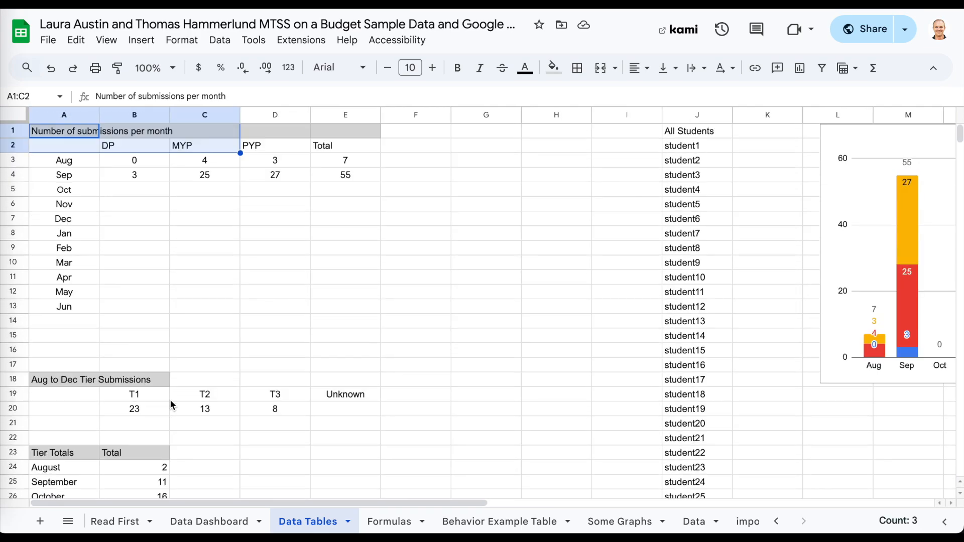
scroll(170, 400, "down", 2)
left_click_drag(61, 350, 167, 350)
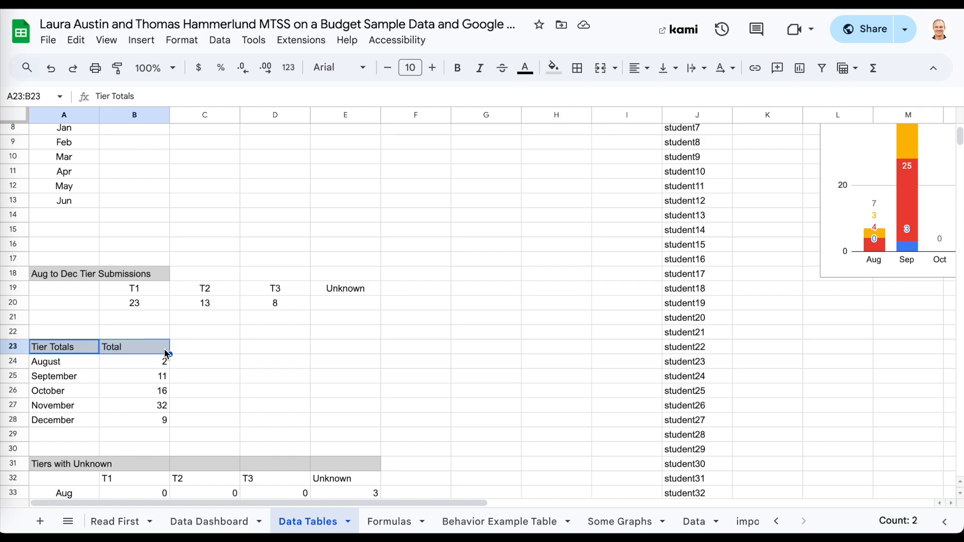
left_click(197, 431)
scroll(211, 279, "up", 3)
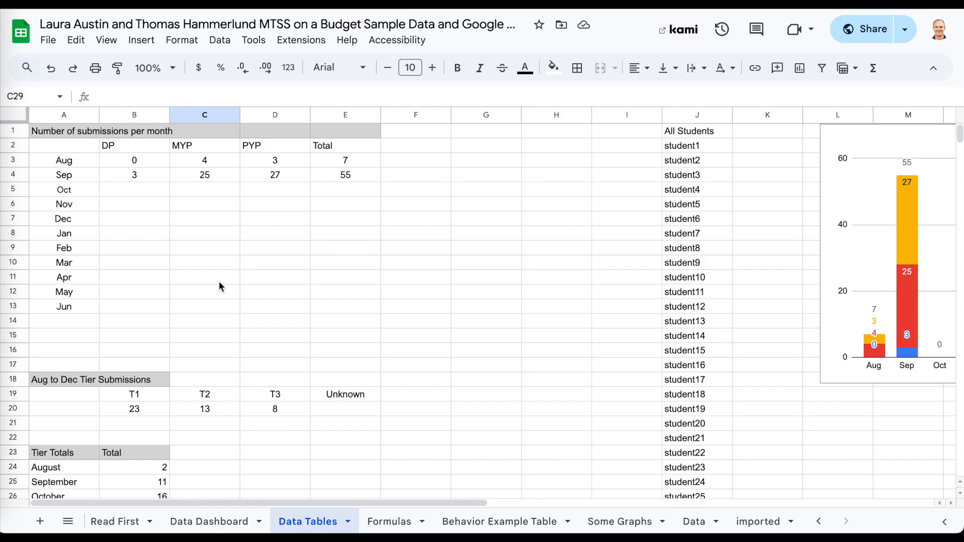
Insert a stacked column chart from the A2:E13 monthly submissions table.
left_click_drag(50, 145, 352, 233)
left_click(366, 306, "shift")
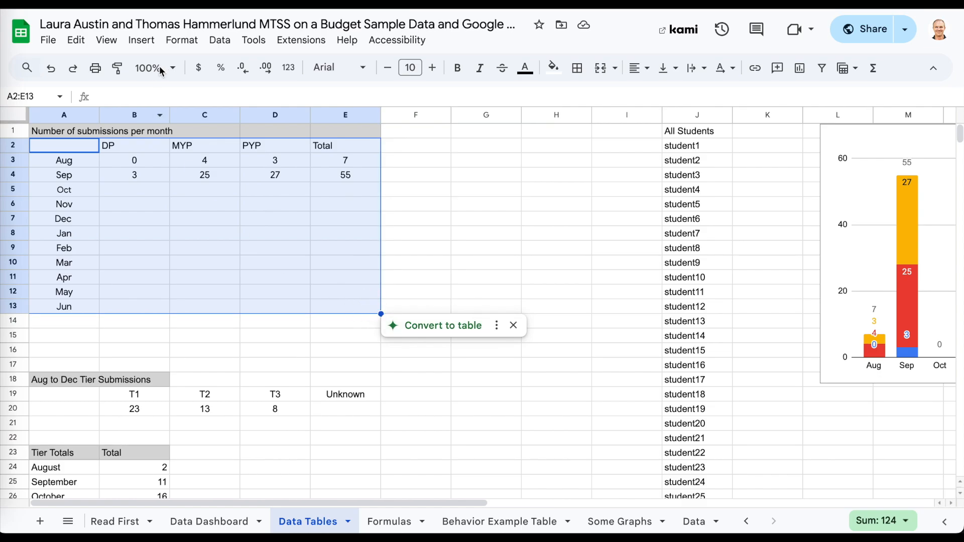
left_click(153, 39)
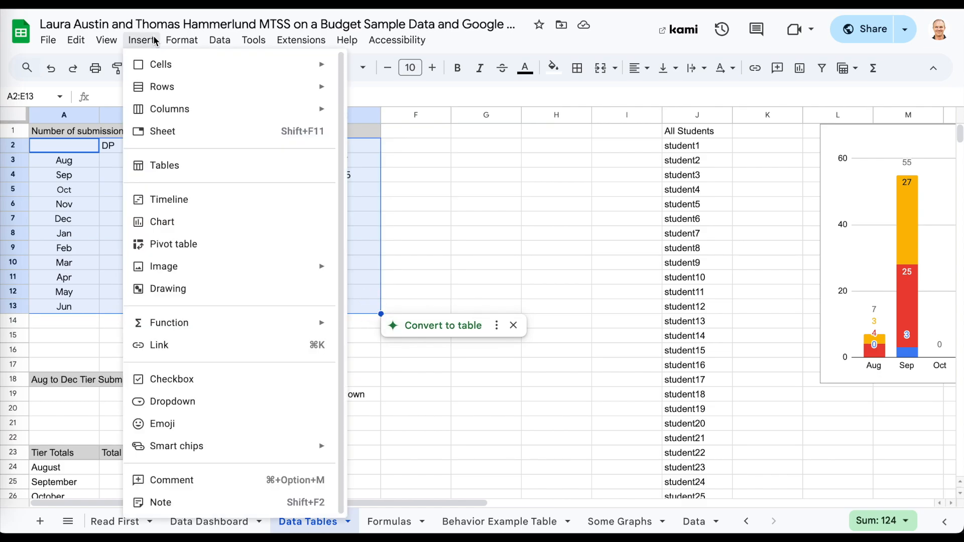
left_click(184, 223)
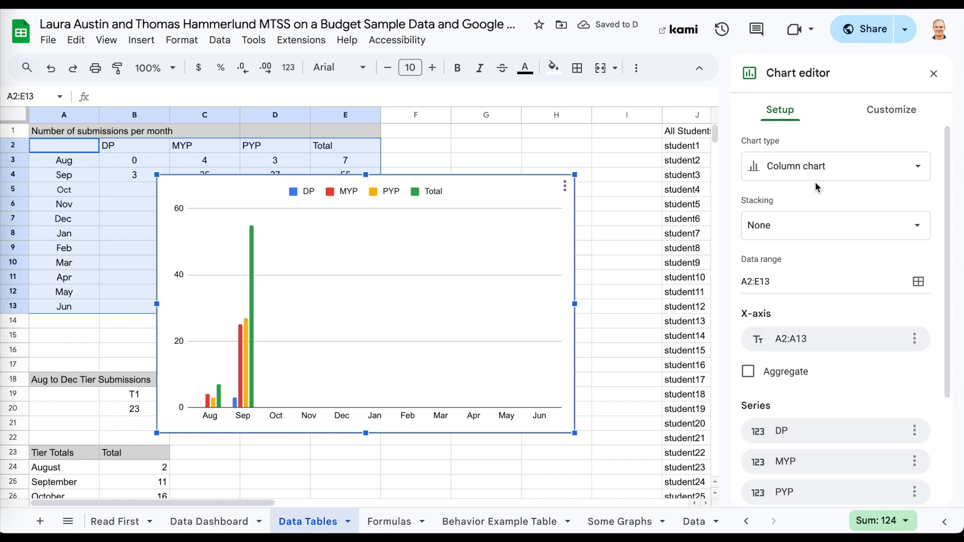
left_click(786, 176)
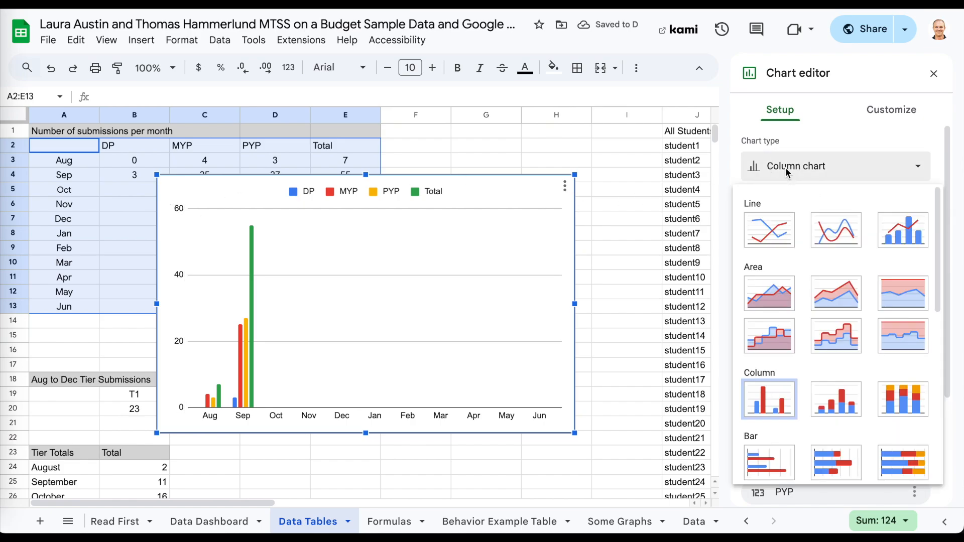
left_click(910, 232)
left_click(842, 167)
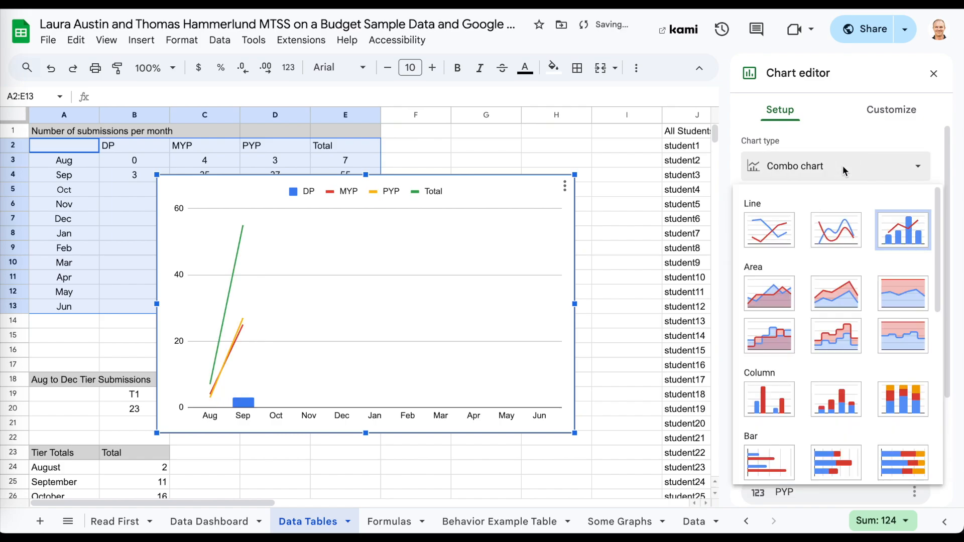
left_click(839, 395)
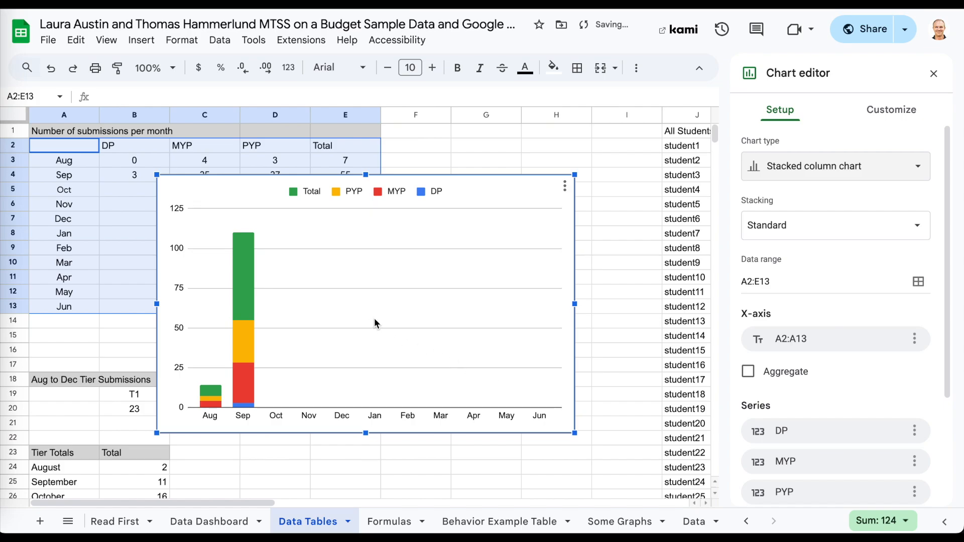
Drag the new chart into position over the table area.
left_click(884, 109)
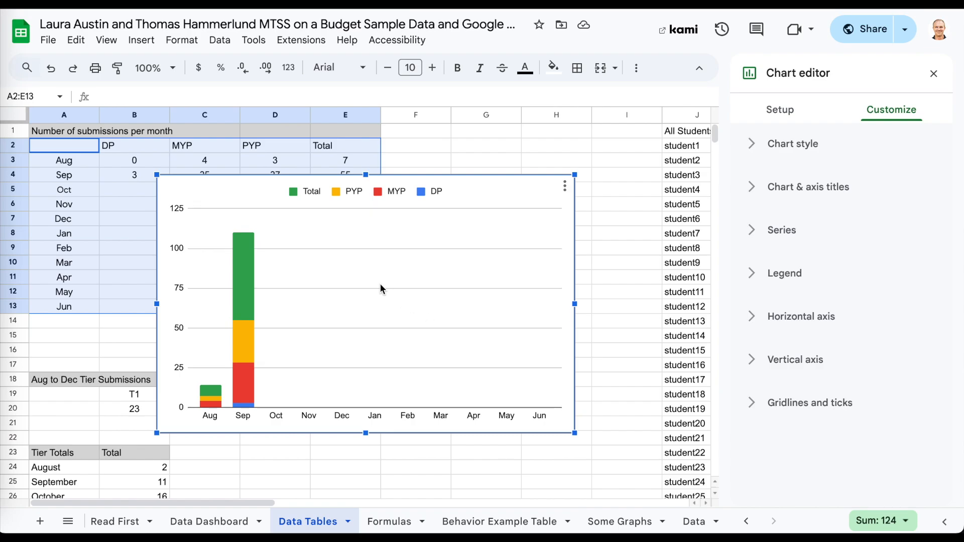
left_click_drag(359, 236, 445, 246)
left_click(447, 243)
left_click(88, 233)
left_click(343, 205)
left_click_drag(340, 207, 261, 224)
mouse_move(250, 303)
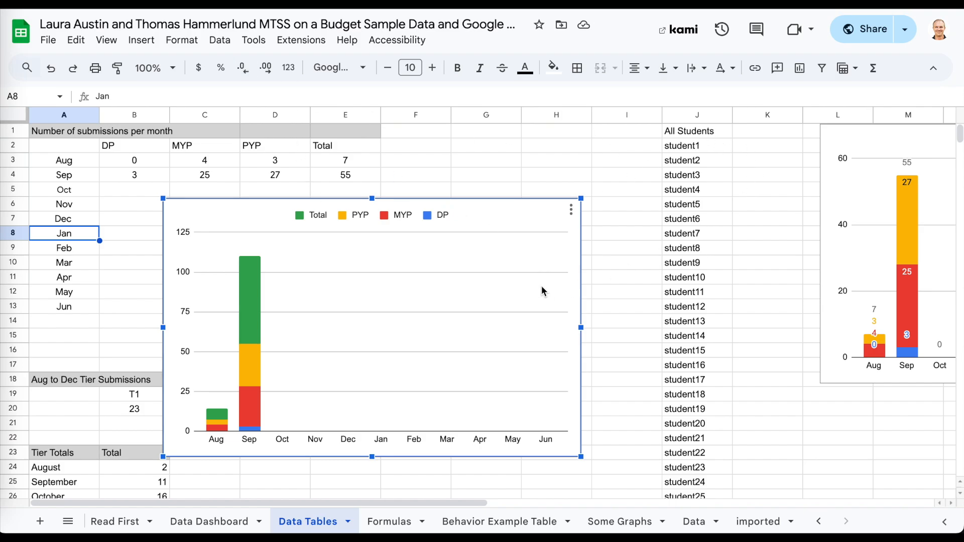
Change the chart's data range from A2:E13 to A2:D13 to drop the Total series.
left_click(571, 210)
left_click(588, 236)
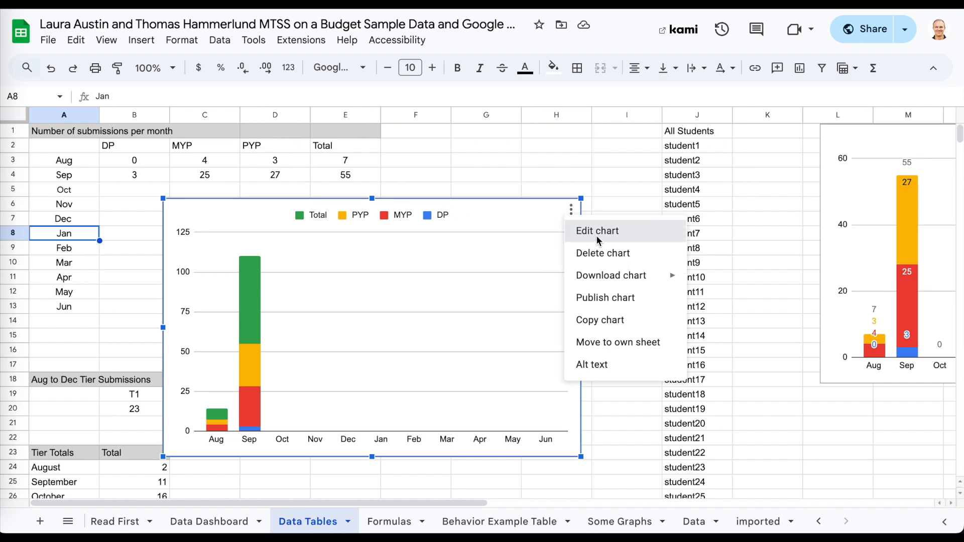
left_click(890, 112)
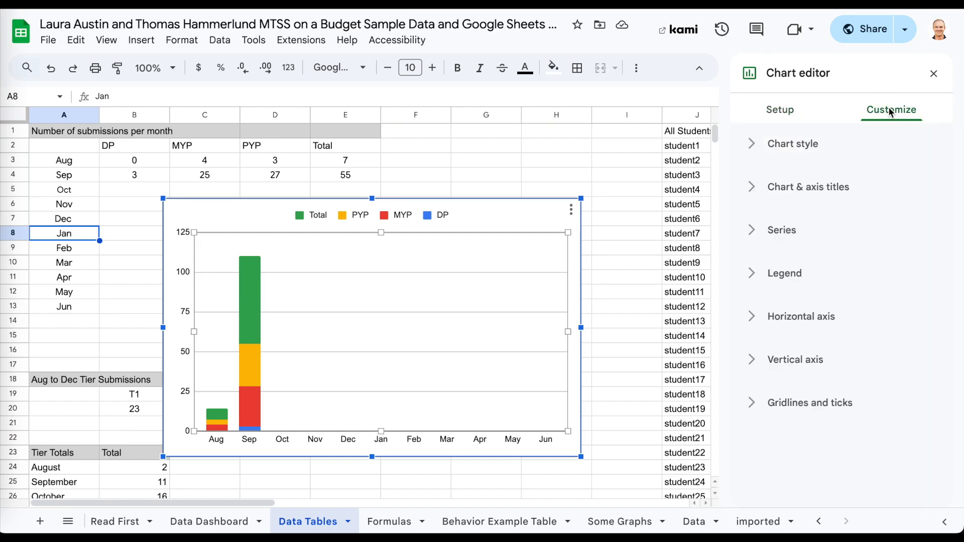
left_click(777, 109)
left_click(747, 283)
left_click(759, 281)
key("BackSpace")
type("D13")
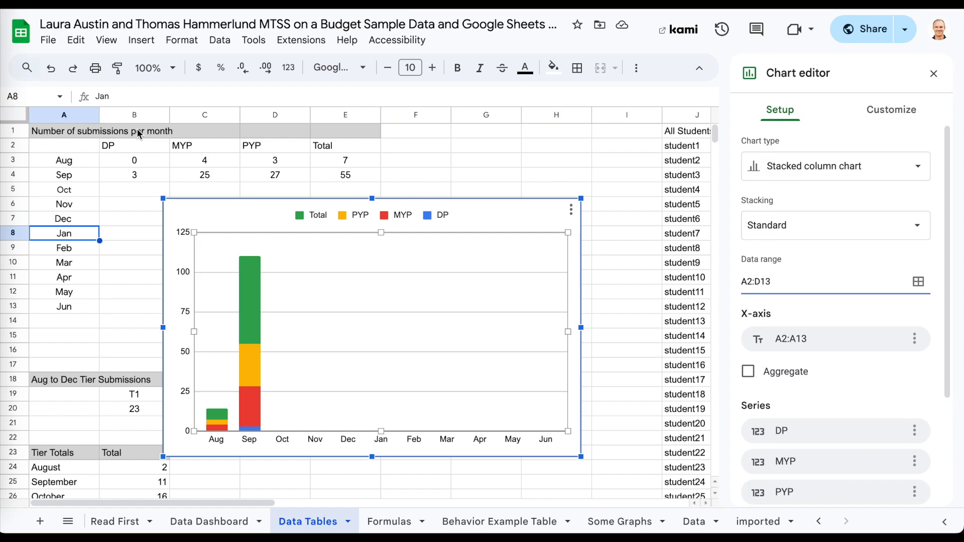
left_click_drag(275, 115, 82, 118)
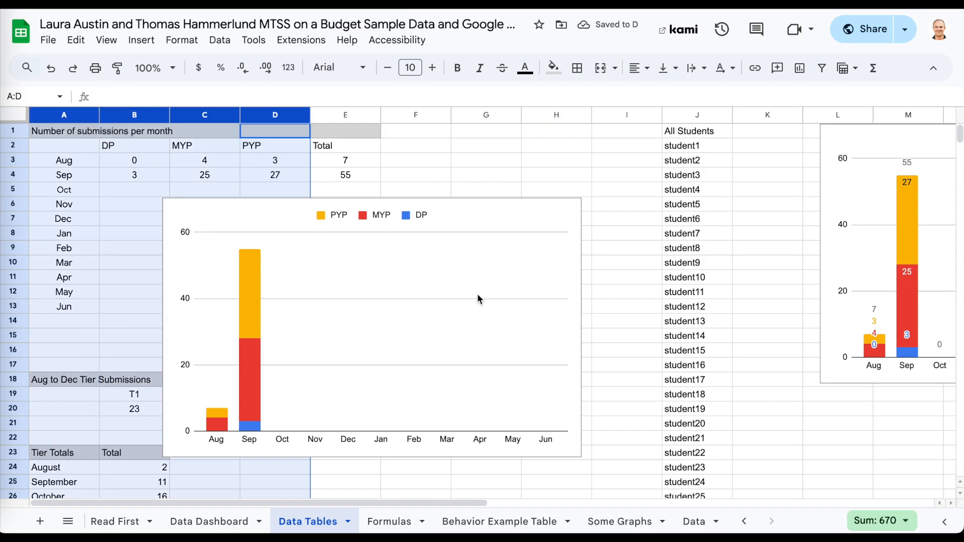
Move the chart over columns F–K beside the existing chart.
left_click(448, 299)
left_click_drag(447, 299, 674, 234)
scroll(674, 234, "right", 10)
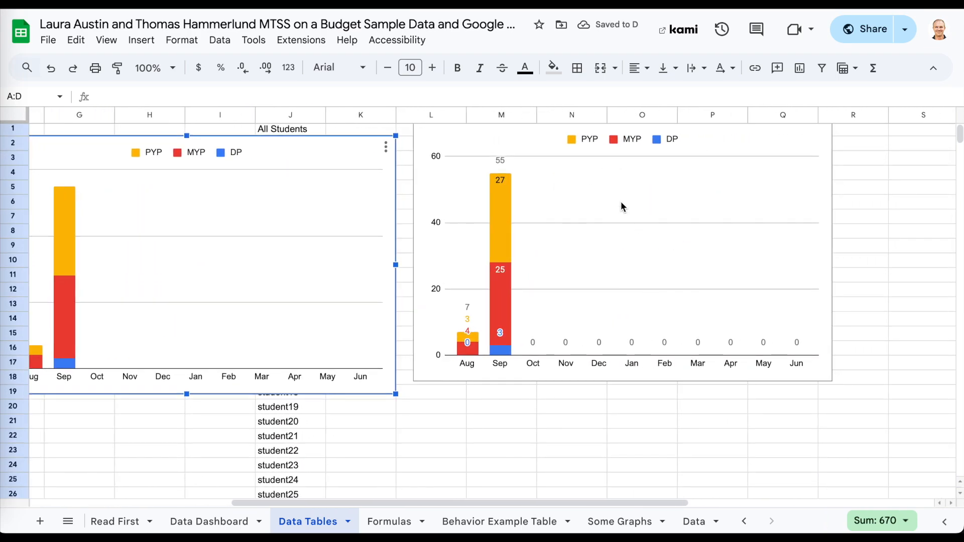
scroll(674, 252, "left", 2)
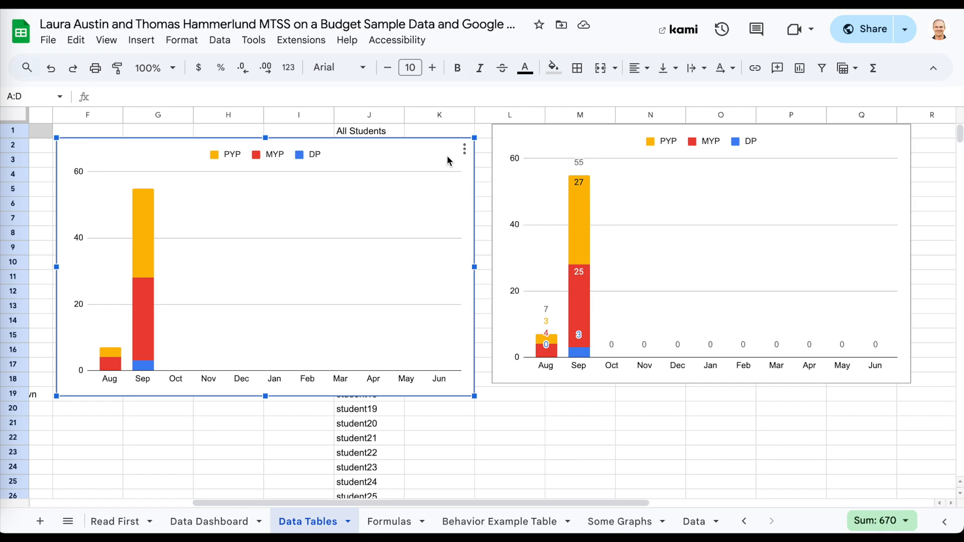
Turn on data labels for every stacked series segment of the new chart.
left_click(465, 149)
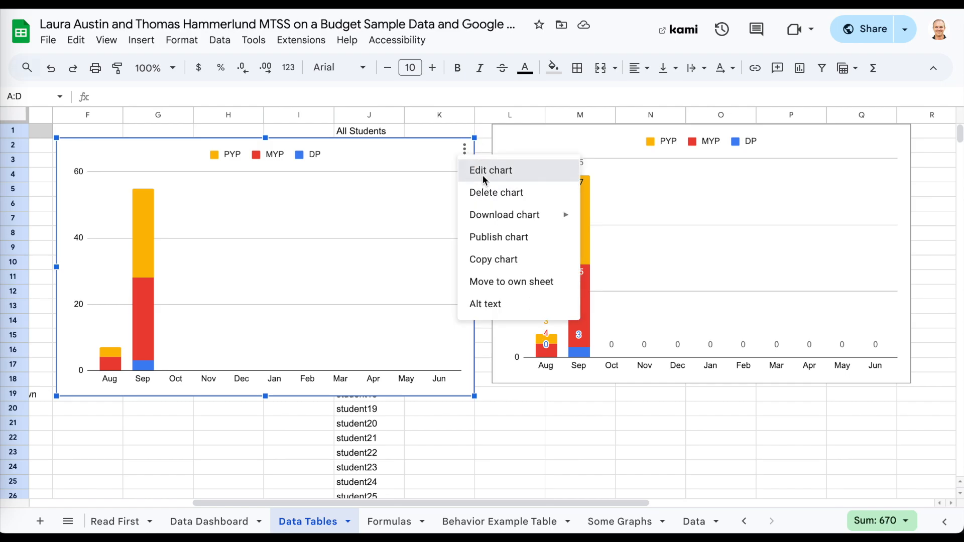
left_click(479, 171)
left_click(891, 109)
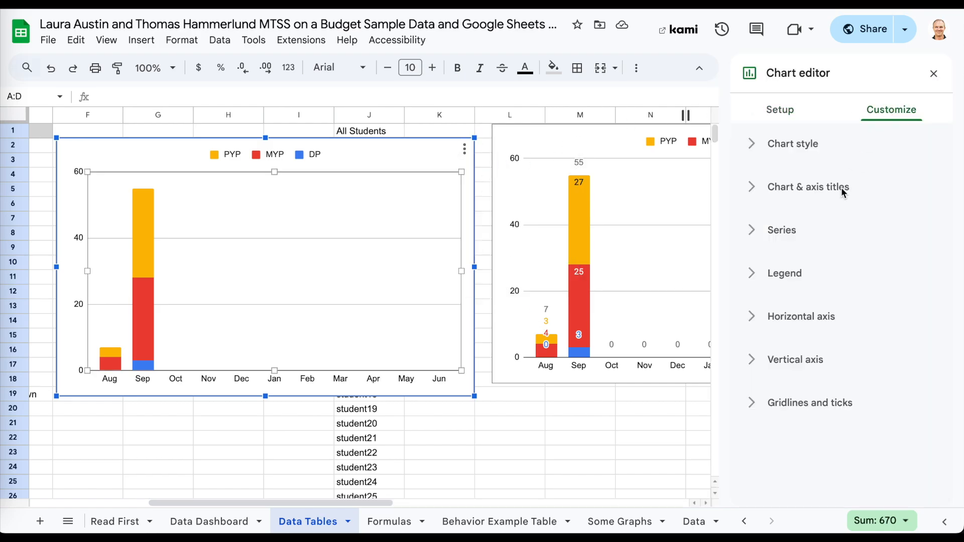
left_click(815, 232)
scroll(815, 232, "down", 5)
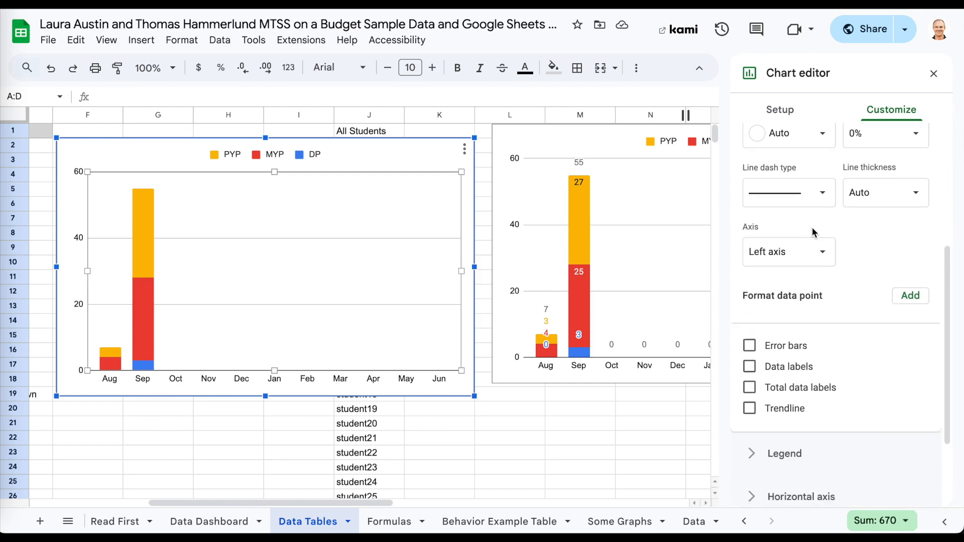
scroll(815, 233, "down", 1)
left_click(794, 255)
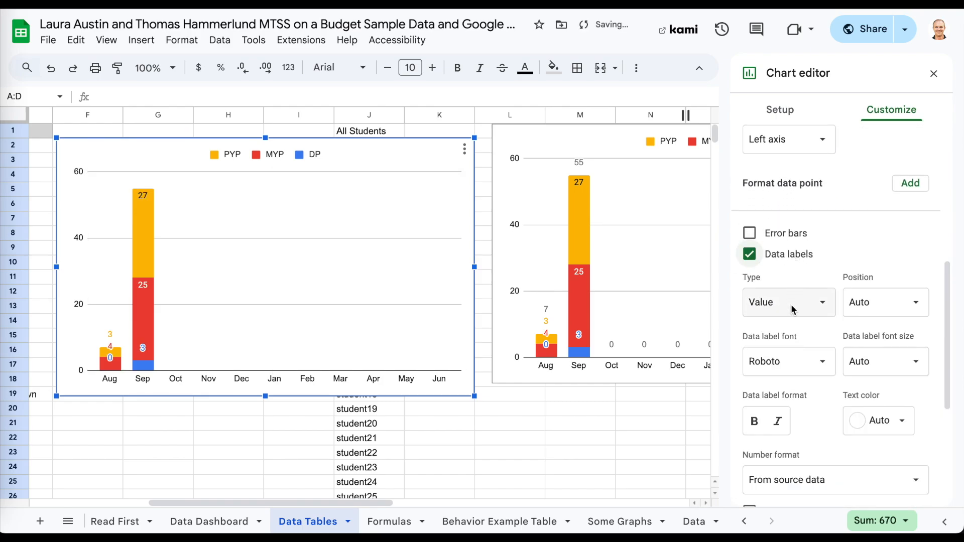
Add total data labels above each month's stack (7 for Aug, 55 for Sep), leaving trendlines off.
scroll(794, 271, "down", 4)
left_click(787, 370)
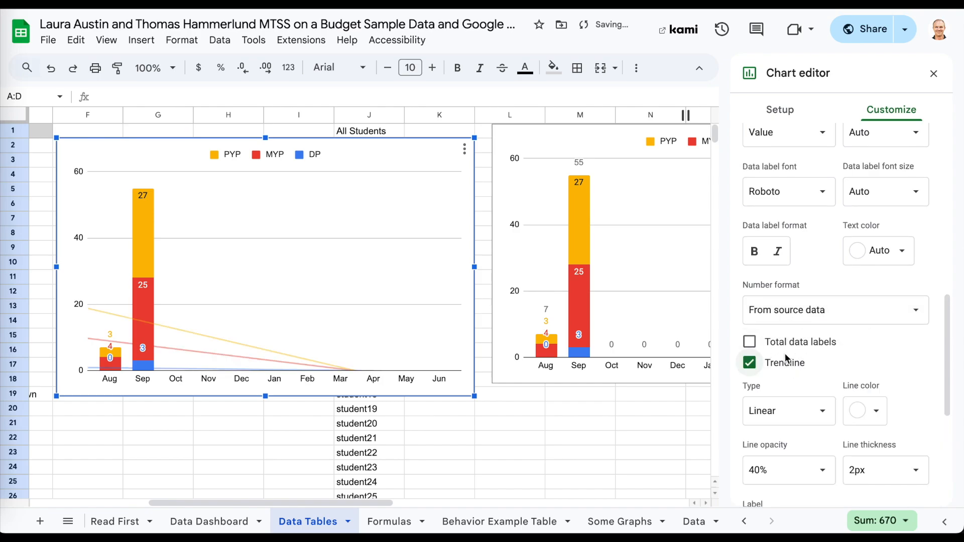
left_click(786, 364)
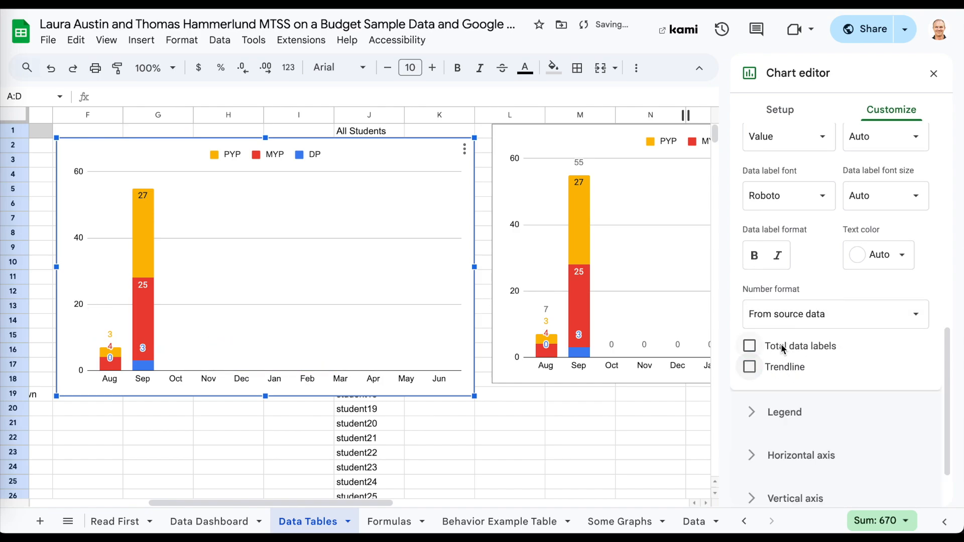
left_click(784, 348)
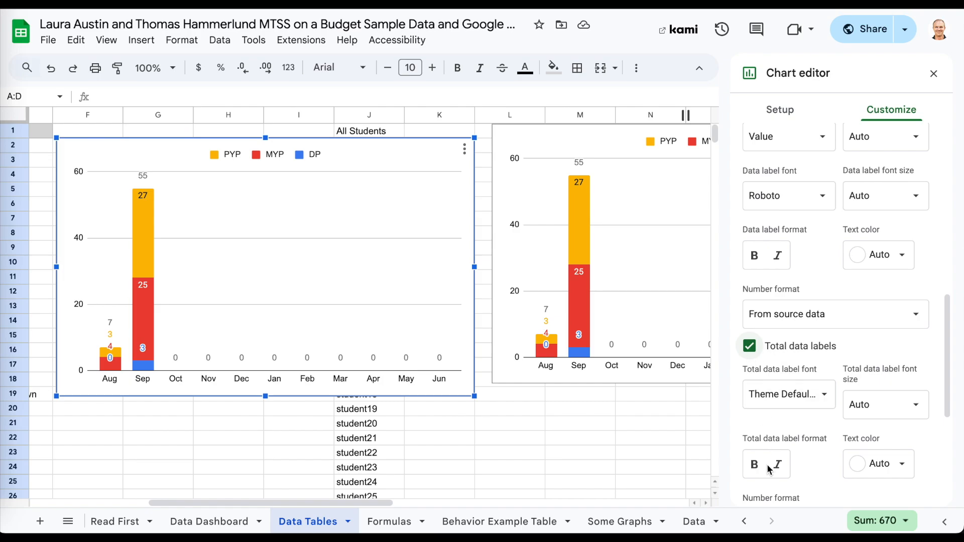
scroll(770, 471, "up", 10)
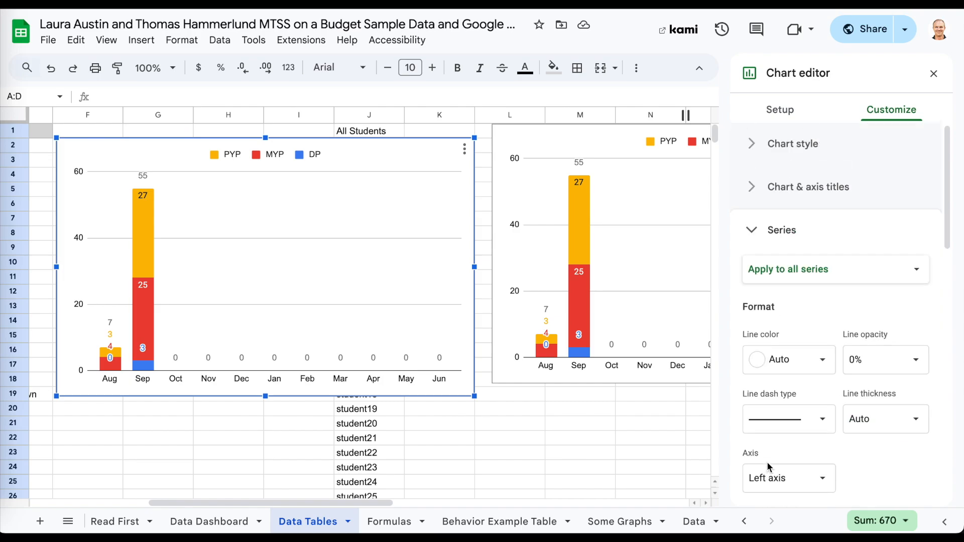
left_click(748, 229)
scroll(458, 372, "down", 10)
scroll(457, 372, "left", 5)
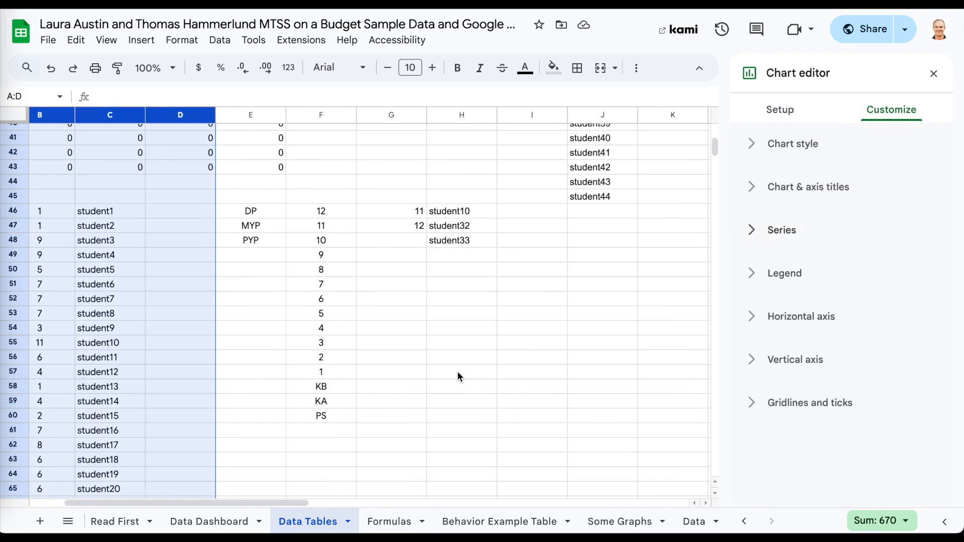
left_click(458, 371)
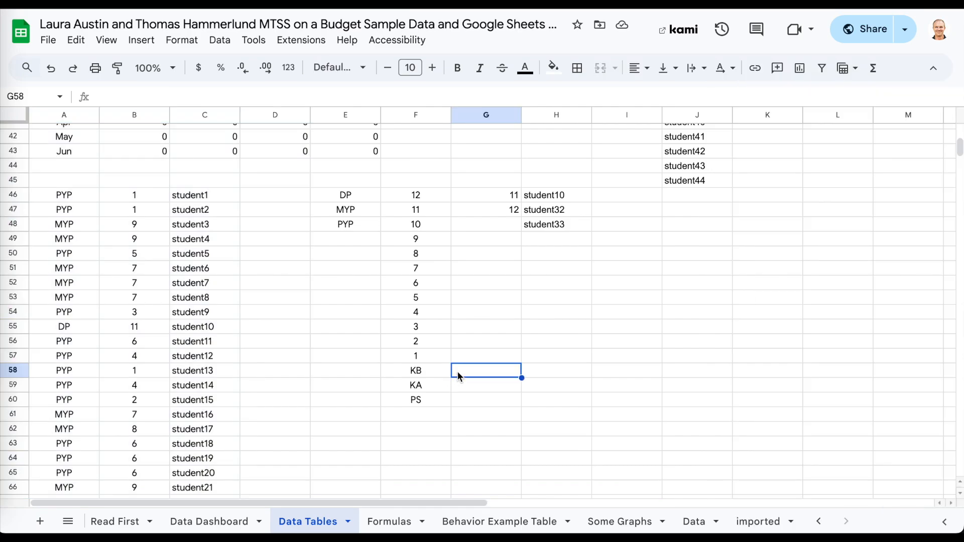